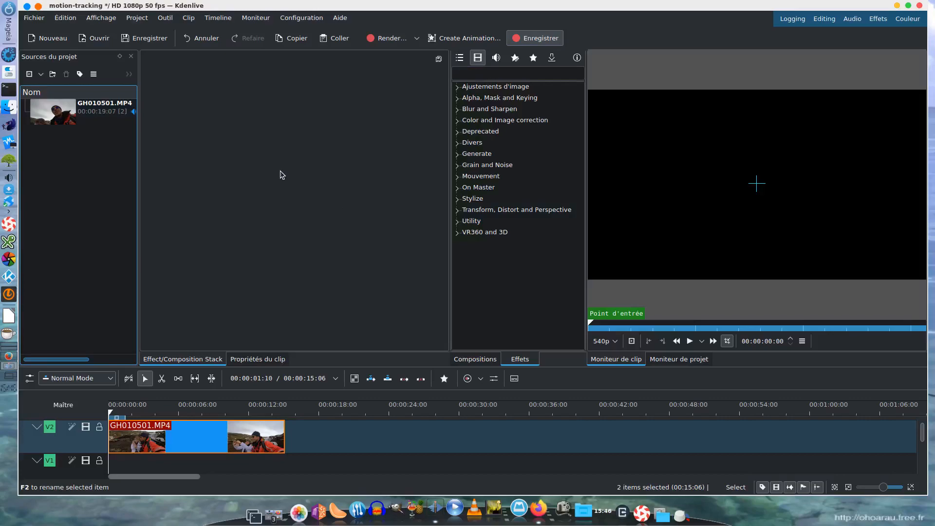
Step: Select the GH010501.MP4 clip in the timeline and play it in the project monitor to preview the footage
click(145, 436)
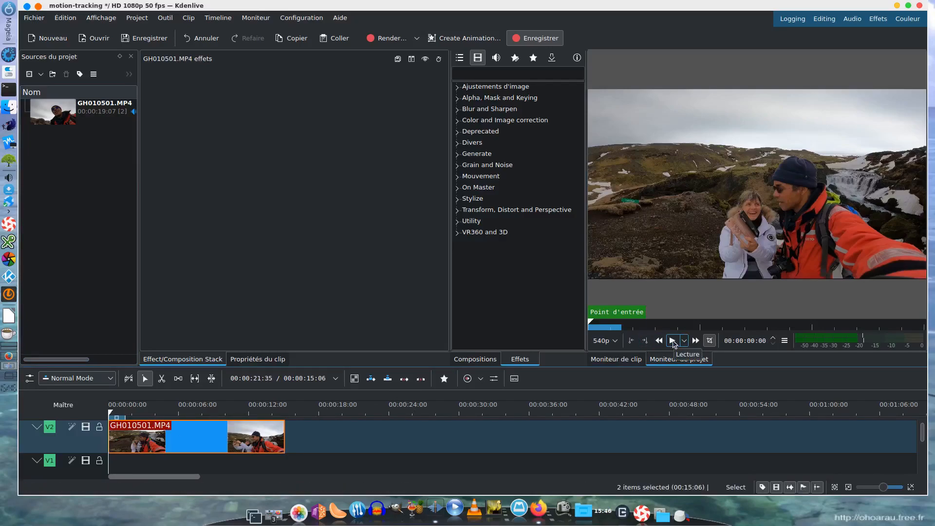
click(673, 341)
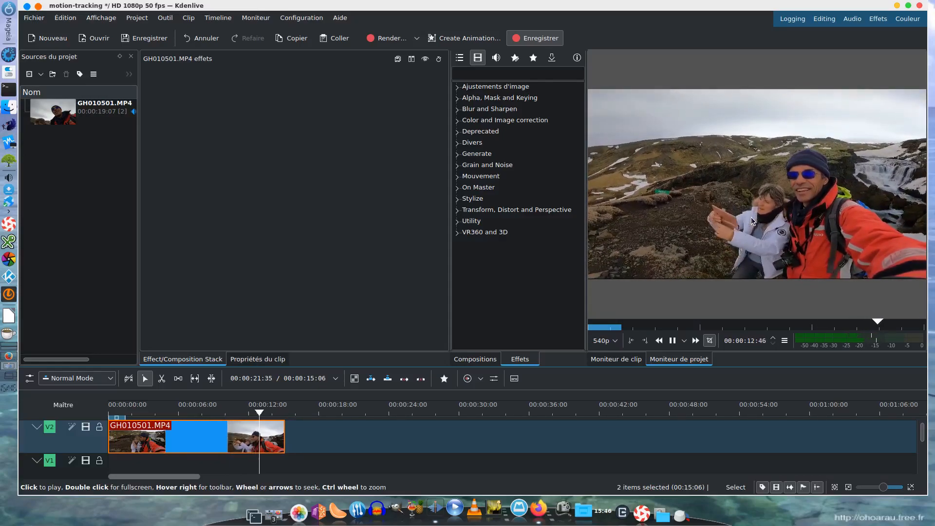
click(673, 341)
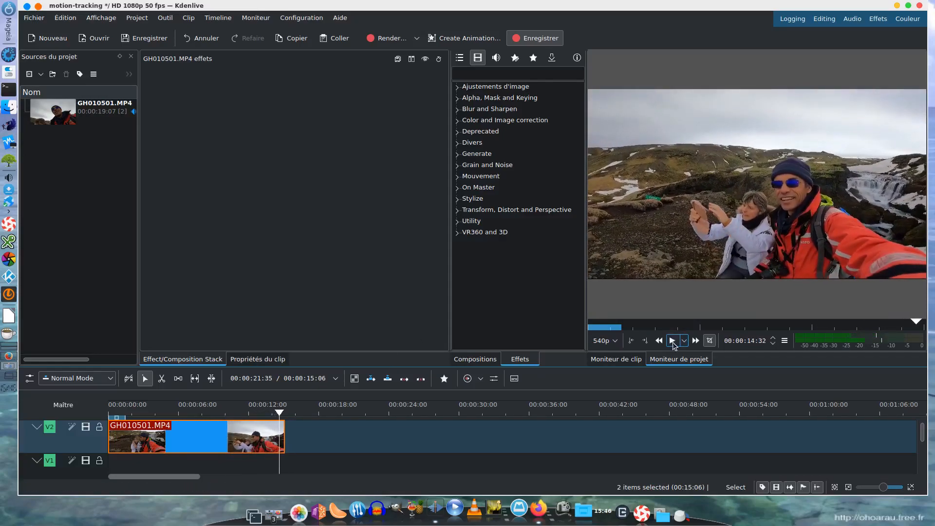
Step: Apply the Suivi de déplacements effect from Alpha, Mask and Keying to the GH010501.MP4 clip on track V2
click(479, 58)
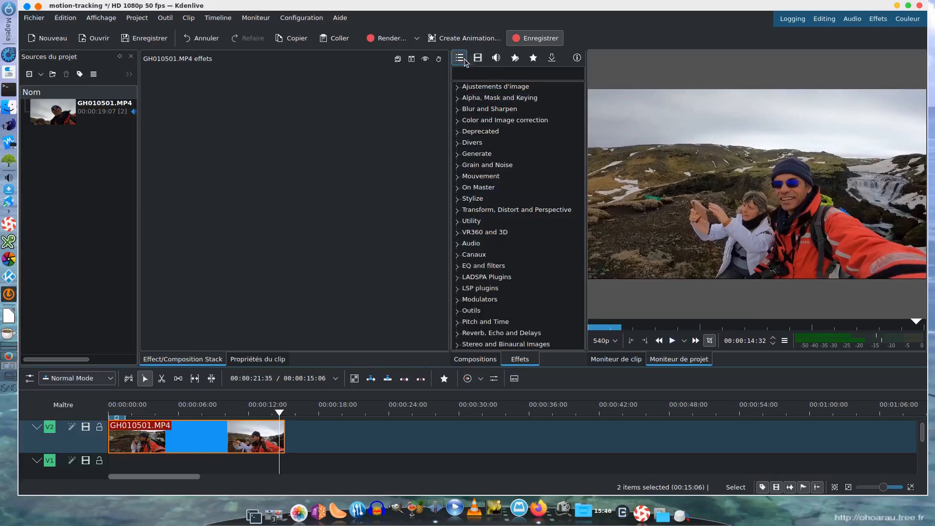
click(479, 59)
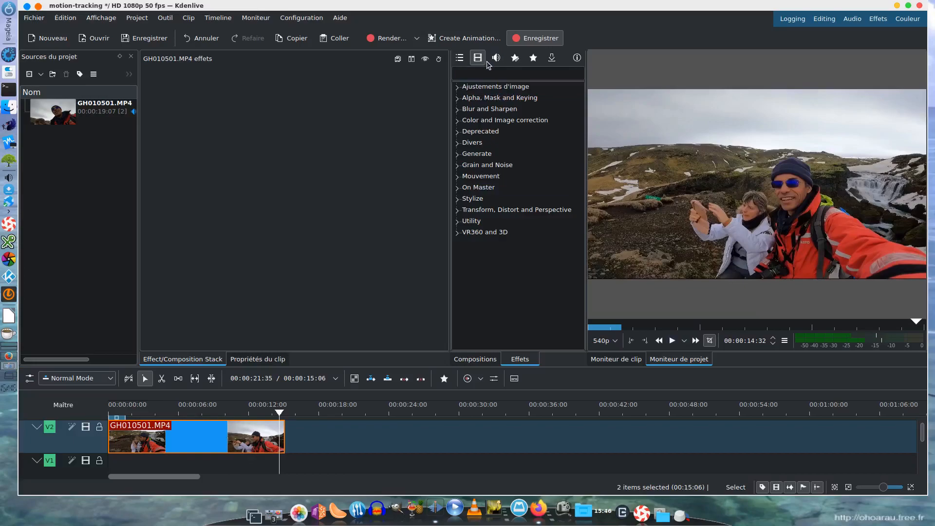
click(458, 99)
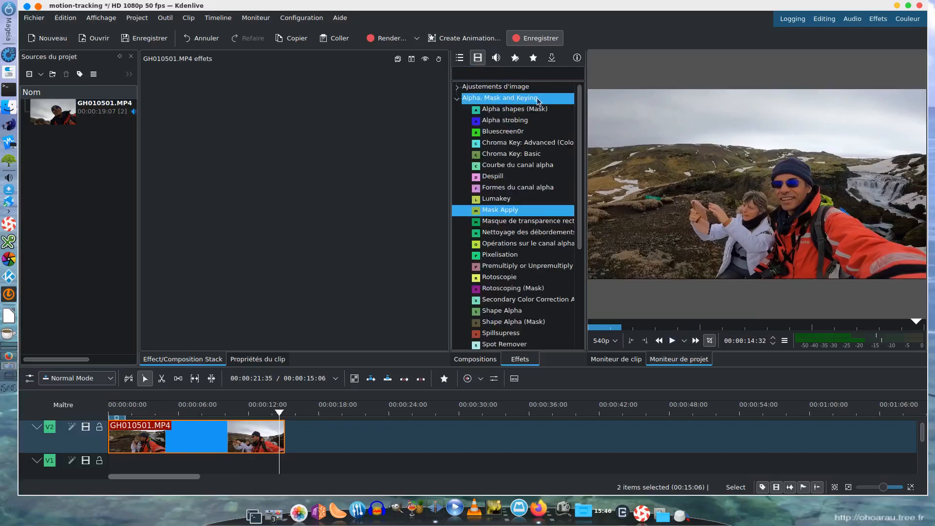
scroll(520, 256, down, 2)
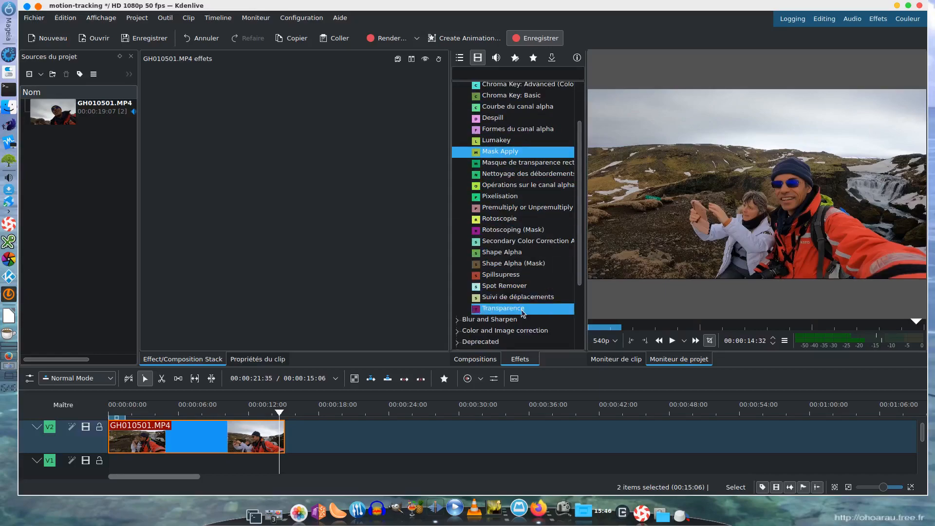
click(519, 298)
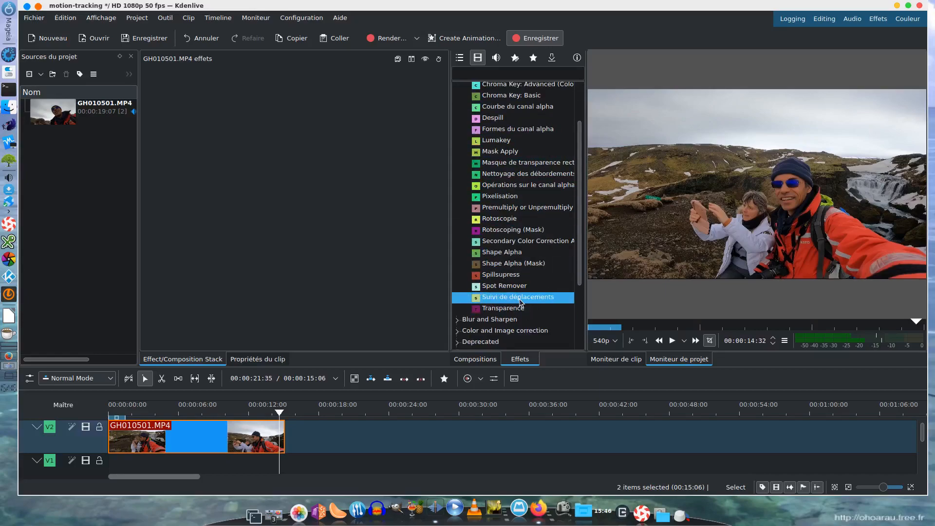
drag(520, 299, 204, 437)
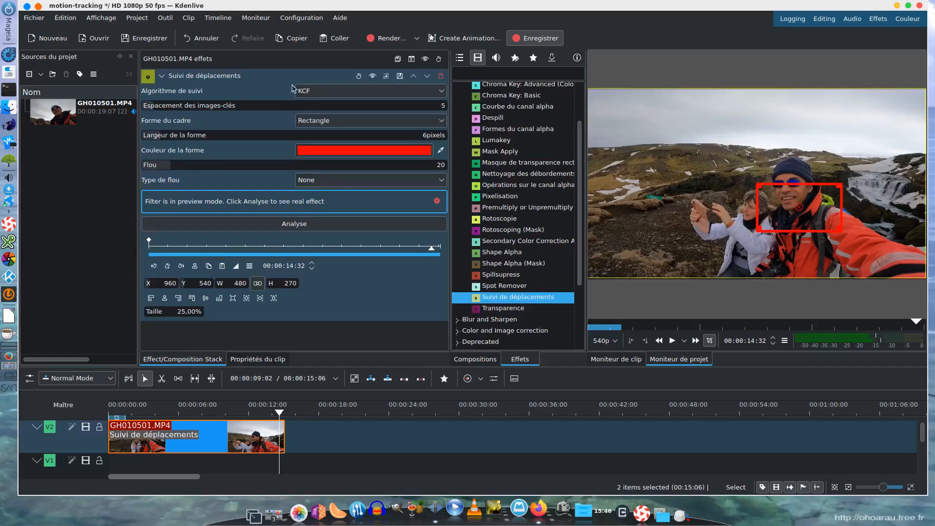
Step: Set the tracking algorithm to DaSIAM and, at the first keyframe, the frame shape to Ellipse
click(358, 89)
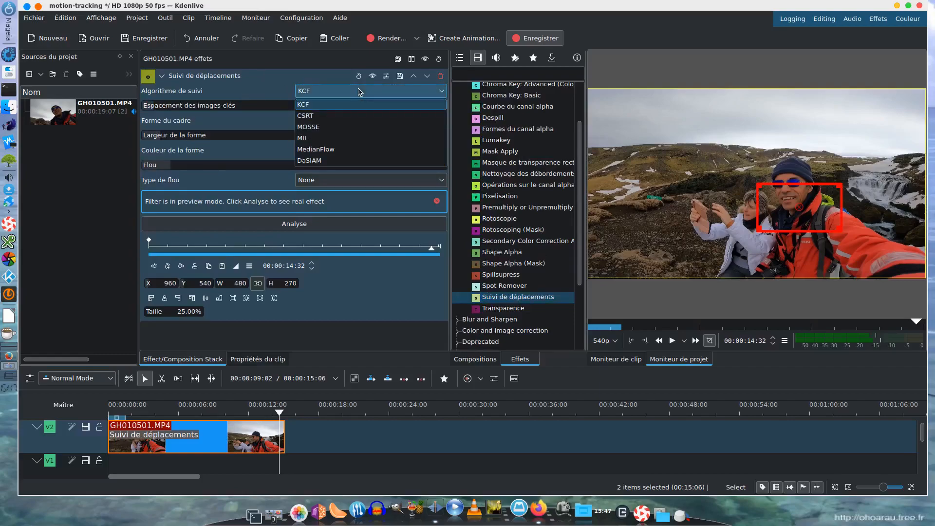
click(340, 162)
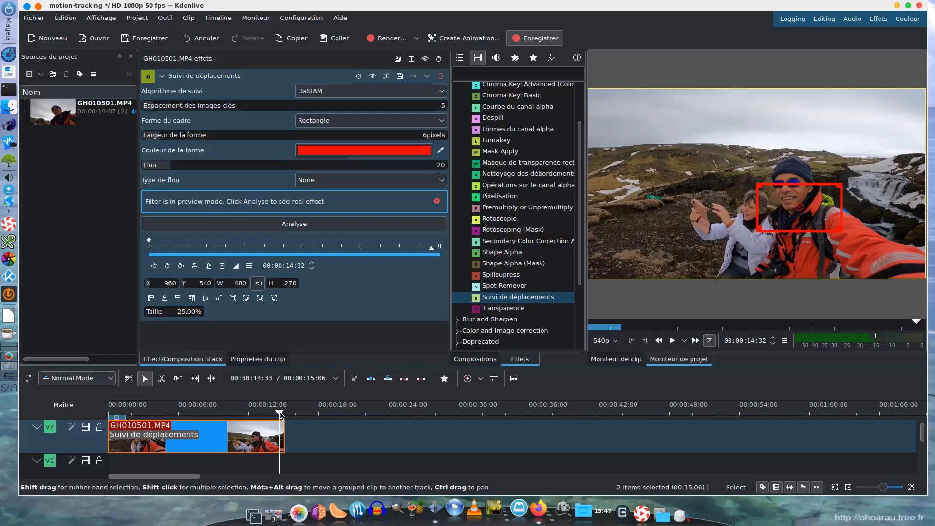
click(154, 266)
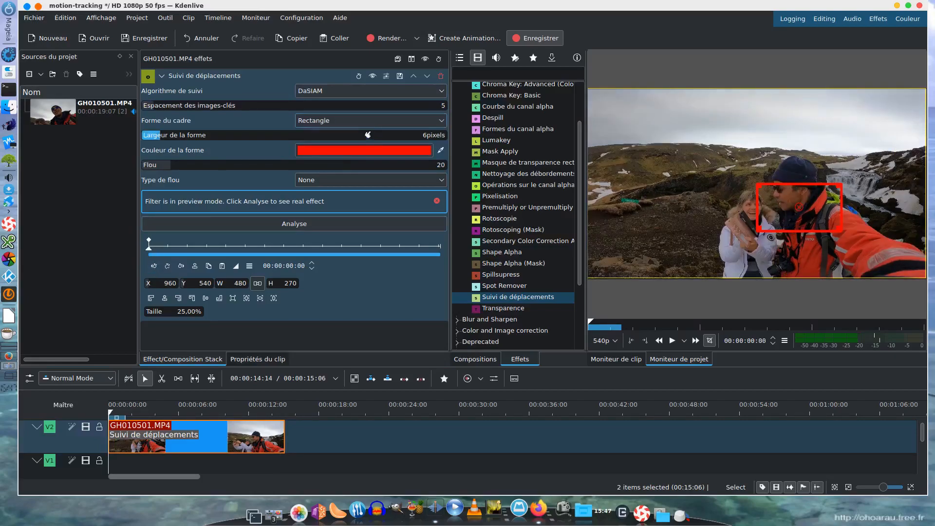
click(327, 122)
click(328, 148)
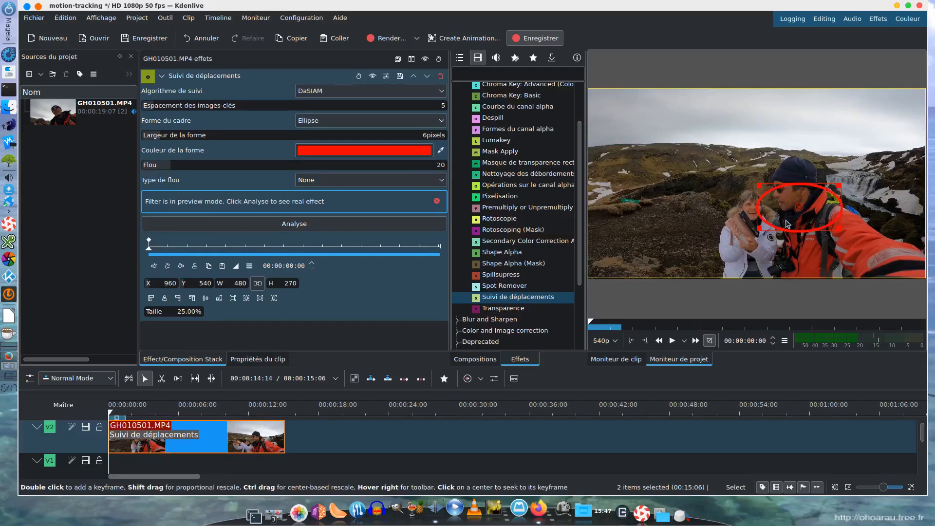
Step: Fit the tracking ellipse around the woman's face, about 148 × 197 pixels at X 855, Y 568
drag(799, 206, 763, 193)
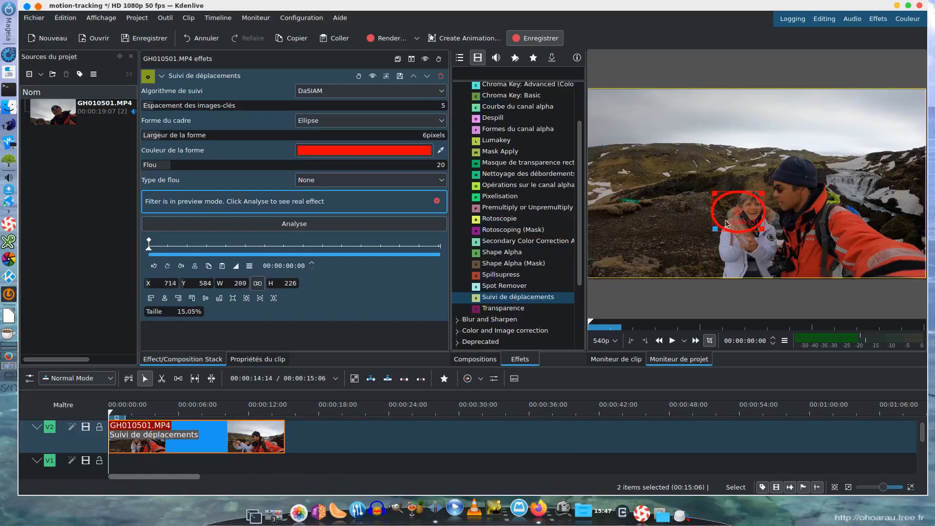
drag(714, 227, 740, 220)
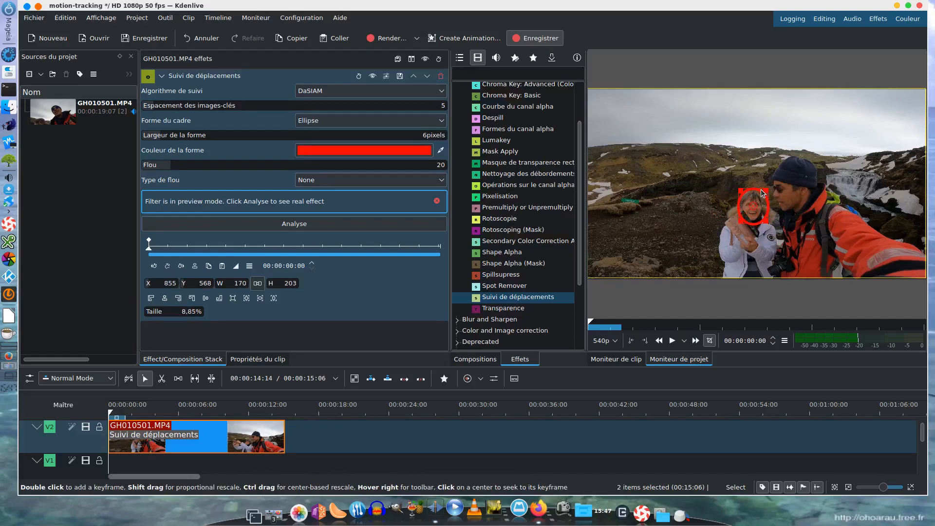
drag(764, 220, 760, 220)
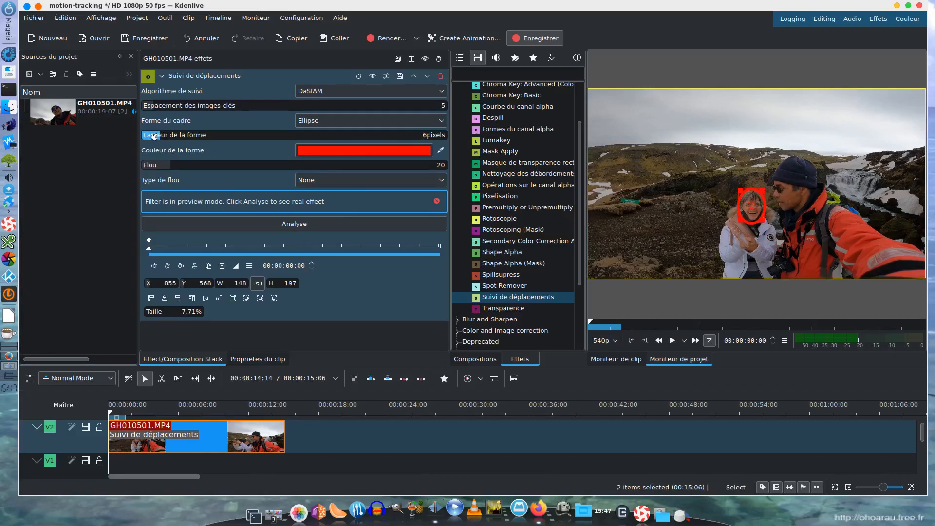
Step: Set the ellipse outline width to 4 pixels and pixelate the tracked area with a blur of 11
drag(154, 136, 151, 136)
click(372, 182)
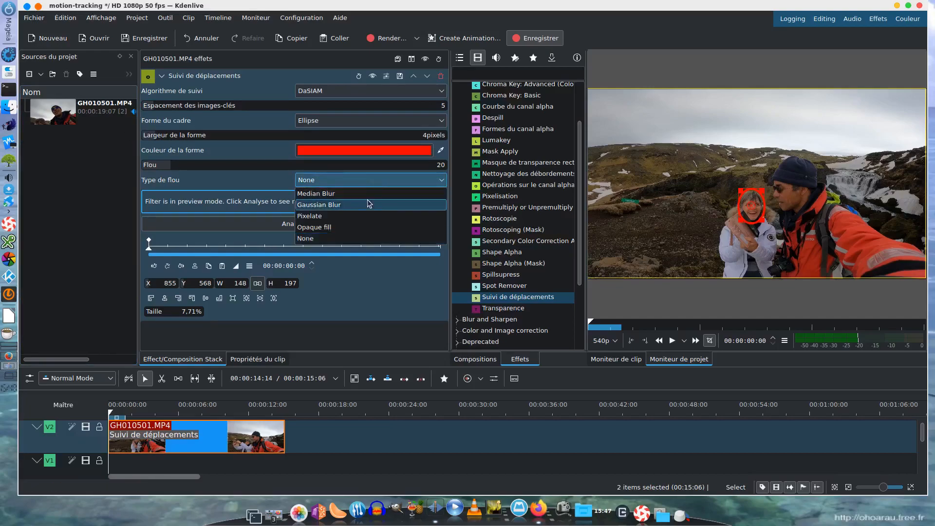
click(361, 215)
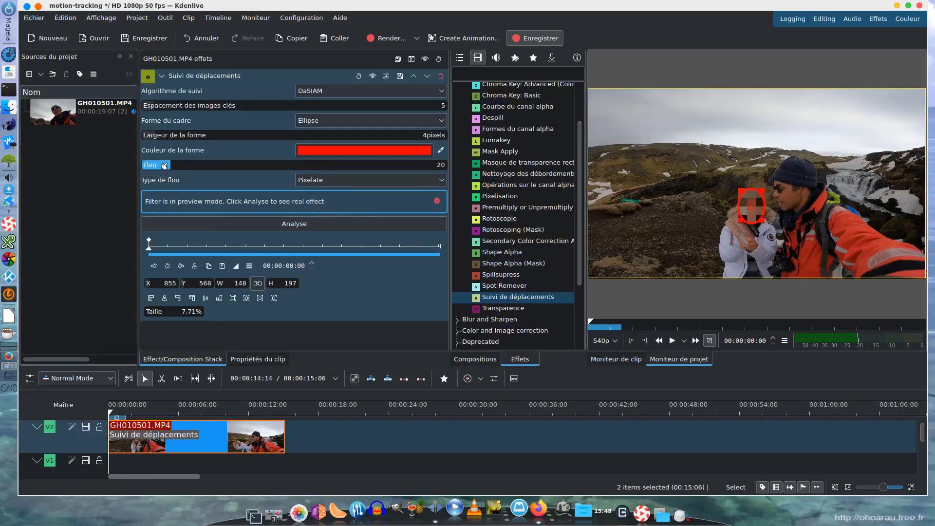
drag(162, 166, 153, 166)
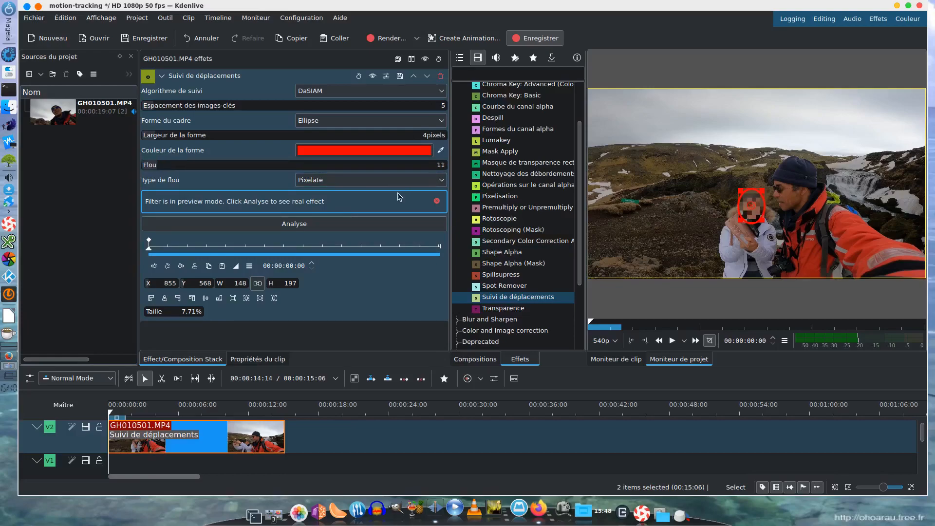
Step: Try Median Blur and Gaussian Blur as the blur type on the tracked face
click(385, 181)
click(380, 194)
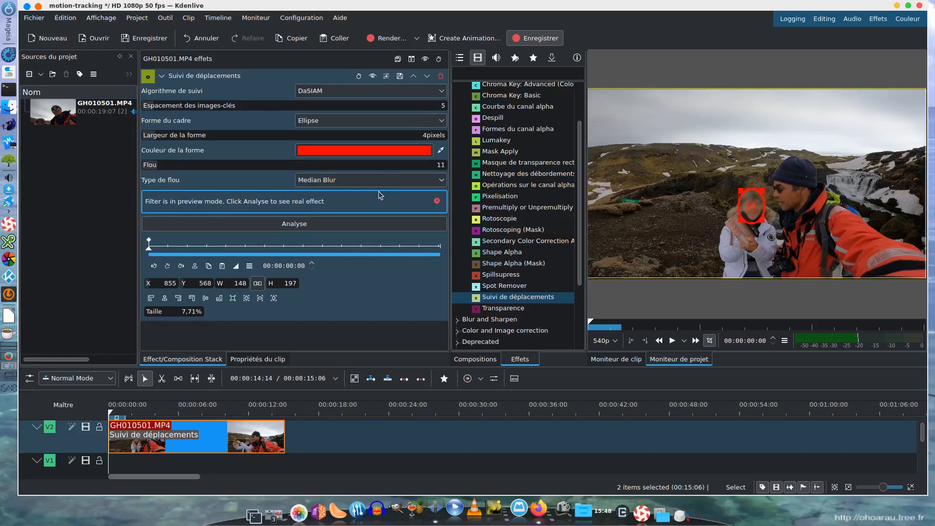
click(383, 181)
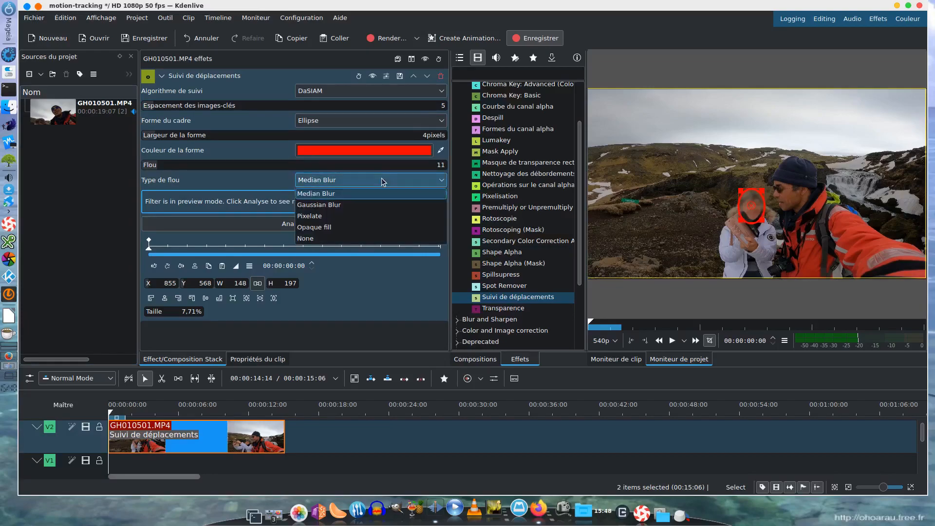
click(371, 206)
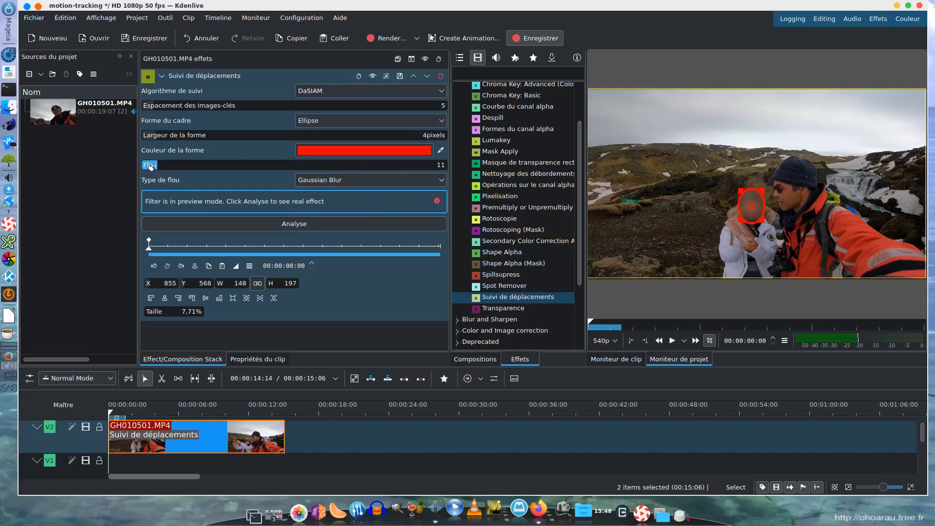
Step: Reduce the tracked area's blur to 8 and set its blur type to Pixelate
drag(151, 167, 146, 165)
click(345, 184)
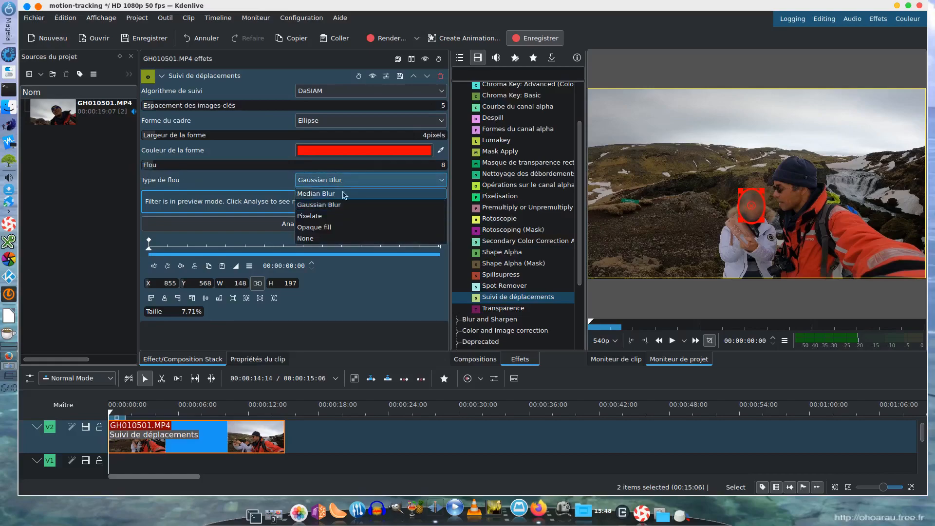
click(336, 218)
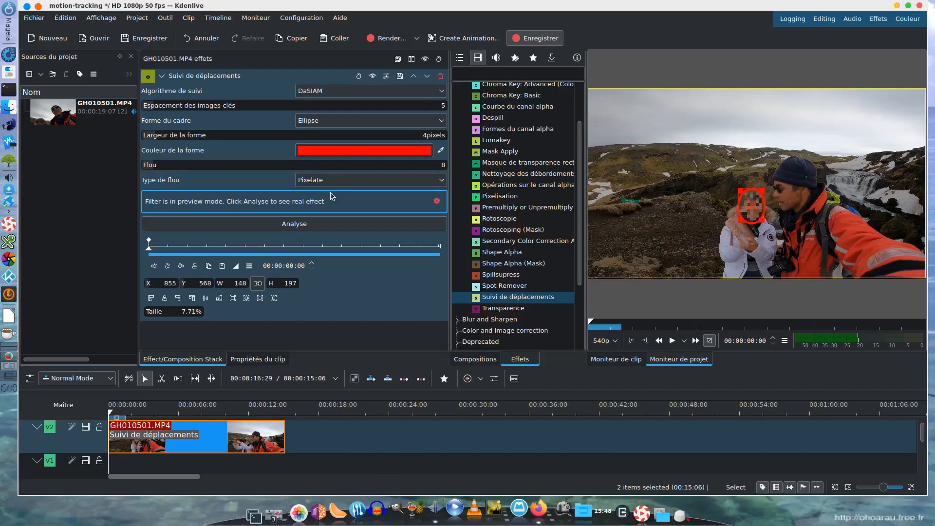
Step: Run the motion tracking analysis and play the result from the start of the timeline with the clip deselected
click(288, 225)
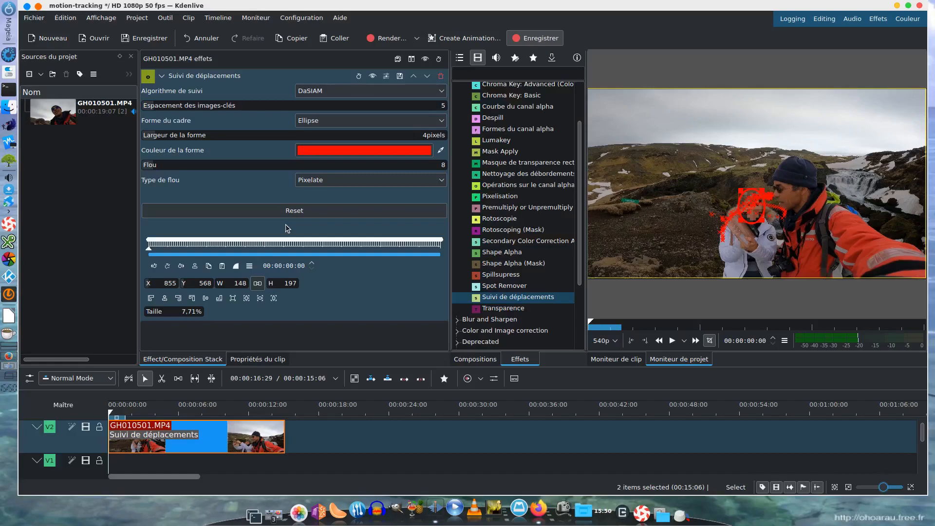
click(673, 340)
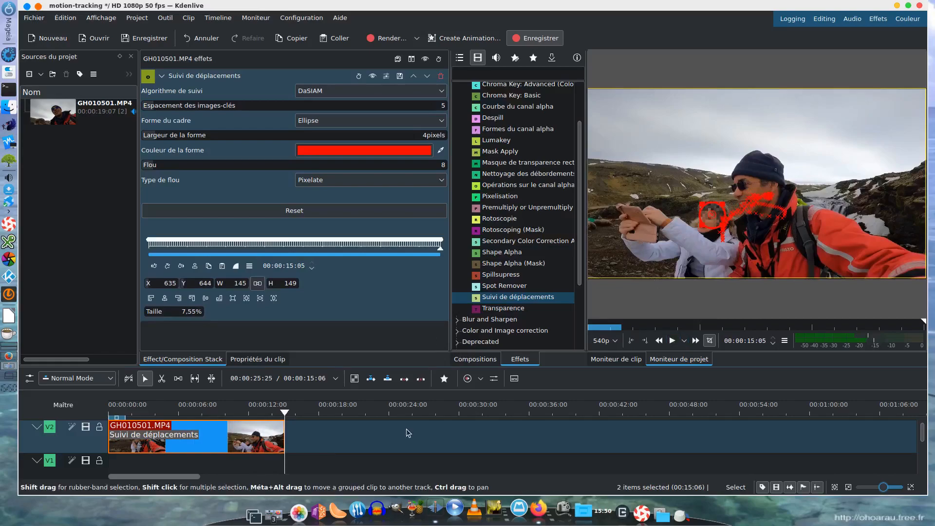
click(309, 440)
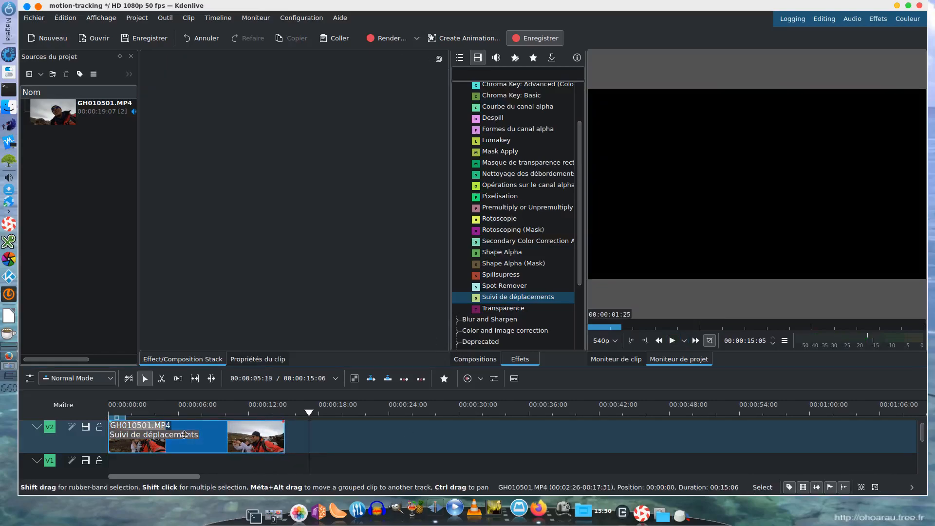
drag(310, 414, 111, 414)
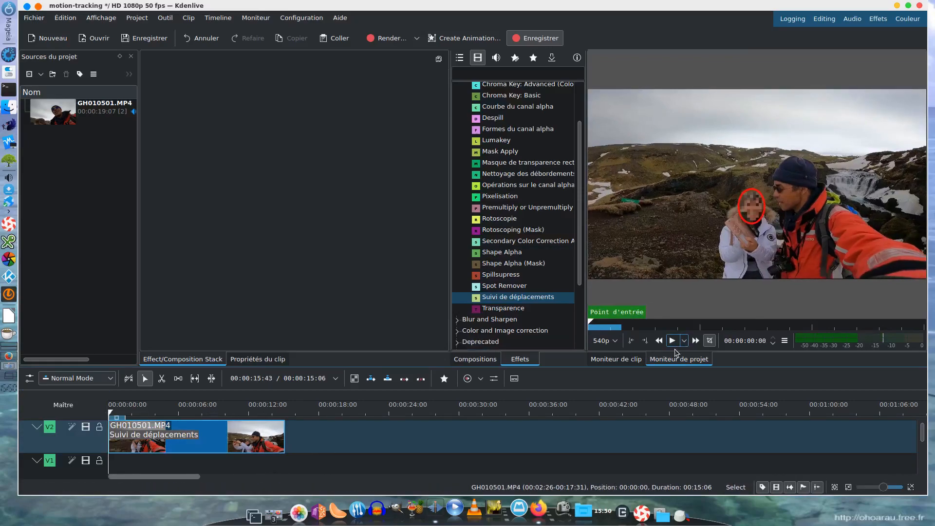
click(673, 341)
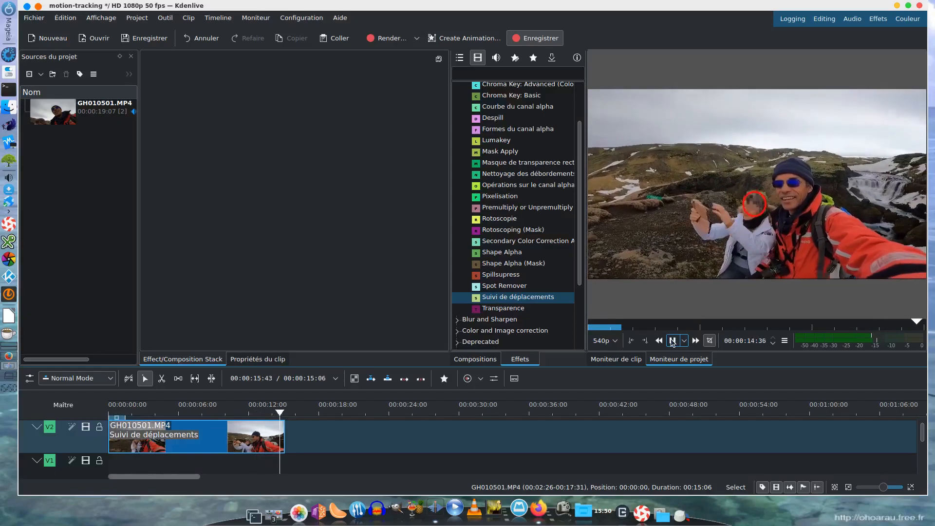
Step: Select the GH010501.MP4 clip on track V2 and return the playhead to the start of the timeline
click(192, 439)
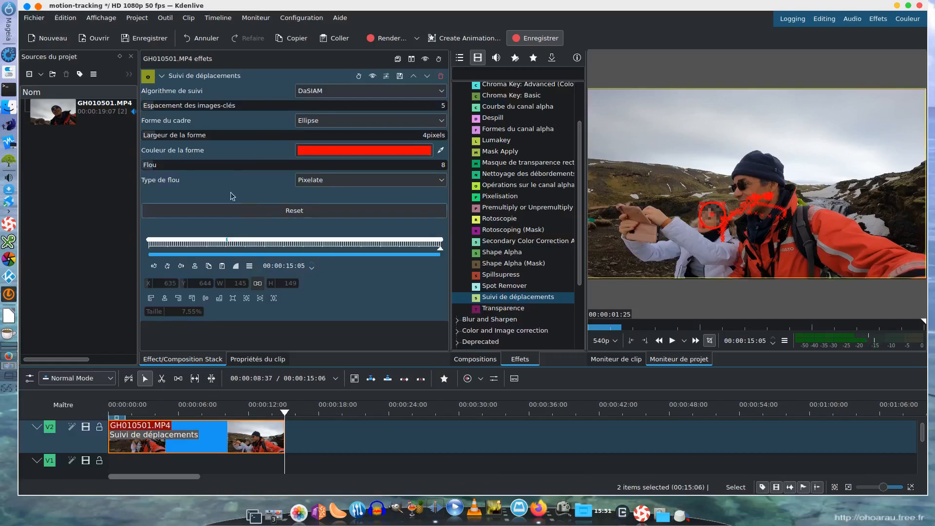
click(154, 267)
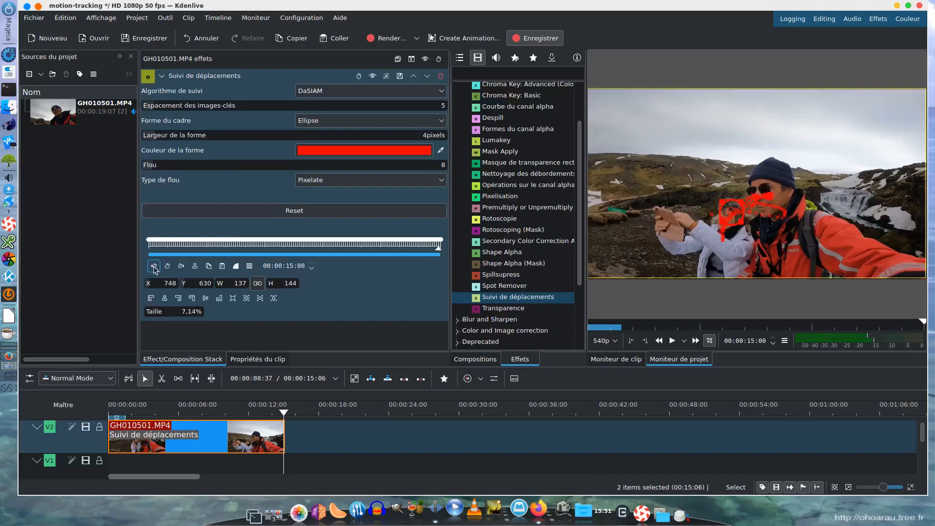
drag(284, 414, 99, 412)
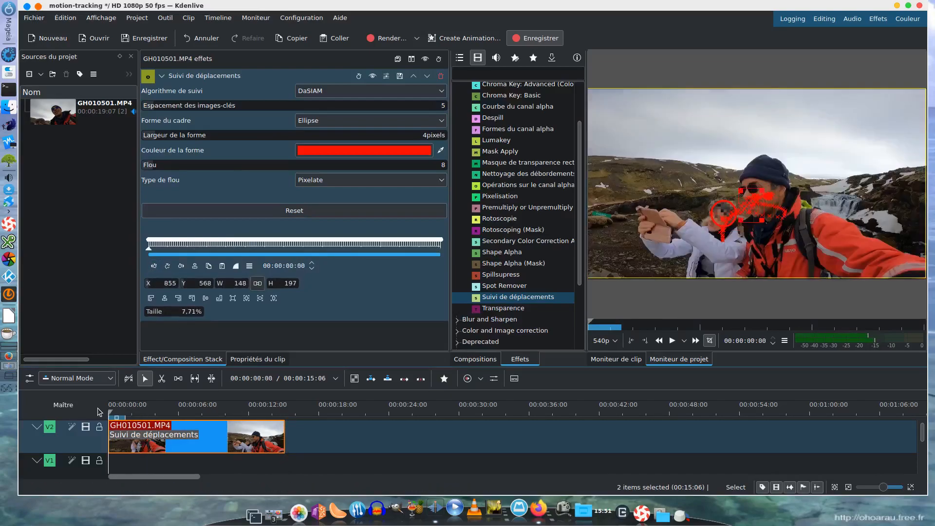
Step: Step through the motion tracker's keyframes from the clip's start to about 00:00:02:30, checking the ellipse against the face
click(181, 267)
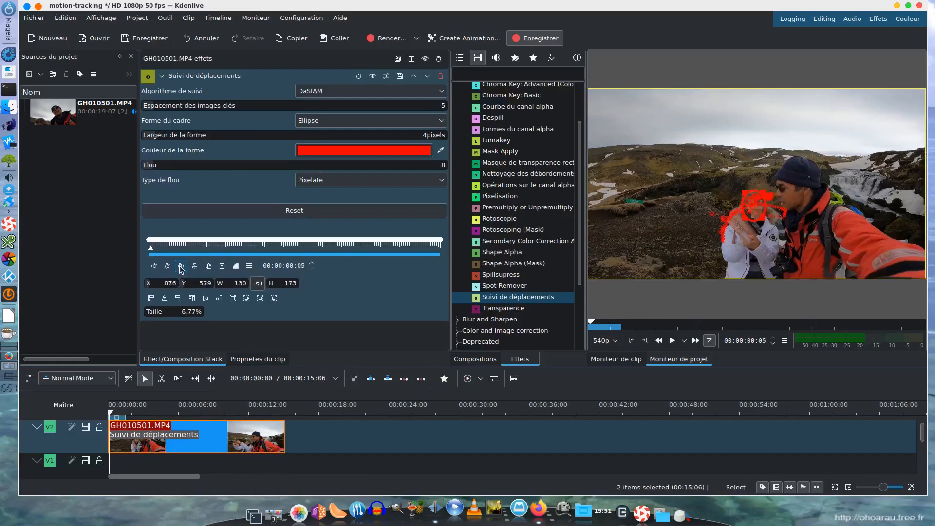
click(181, 267)
click(182, 267)
click(182, 266)
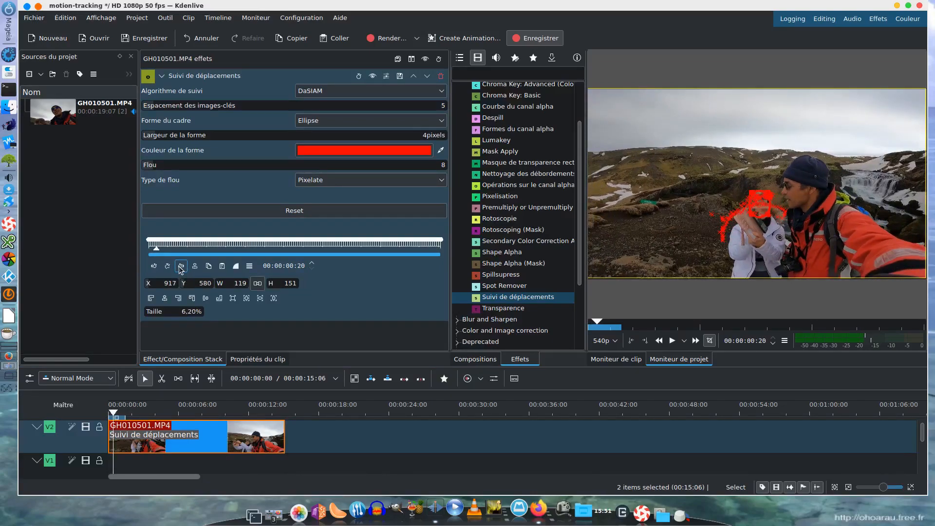
click(181, 266)
click(181, 267)
click(182, 266)
click(181, 266)
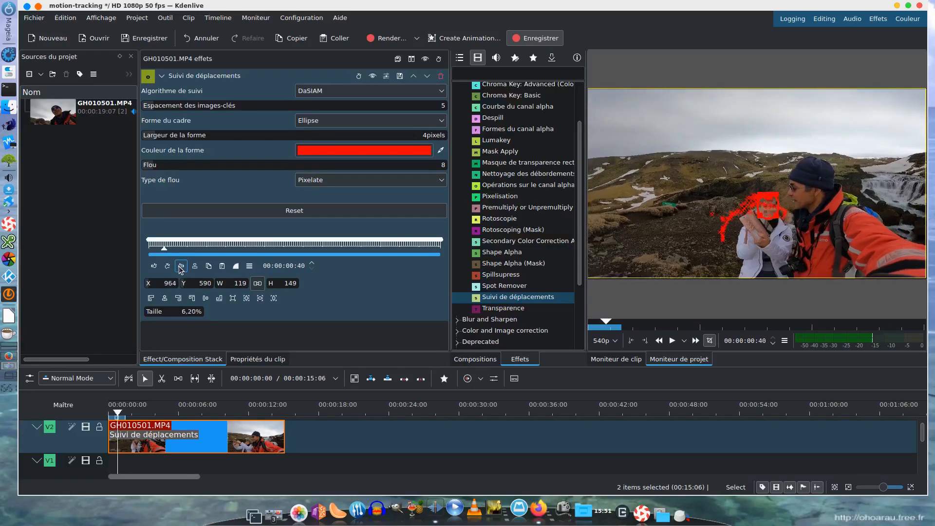
click(181, 267)
click(182, 267)
click(181, 267)
click(181, 267)
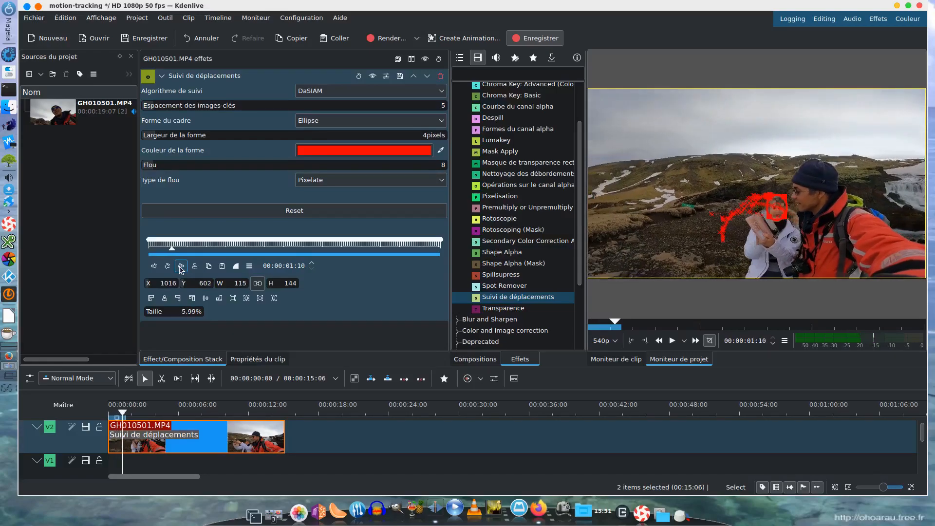
click(182, 266)
click(182, 267)
click(182, 266)
click(181, 266)
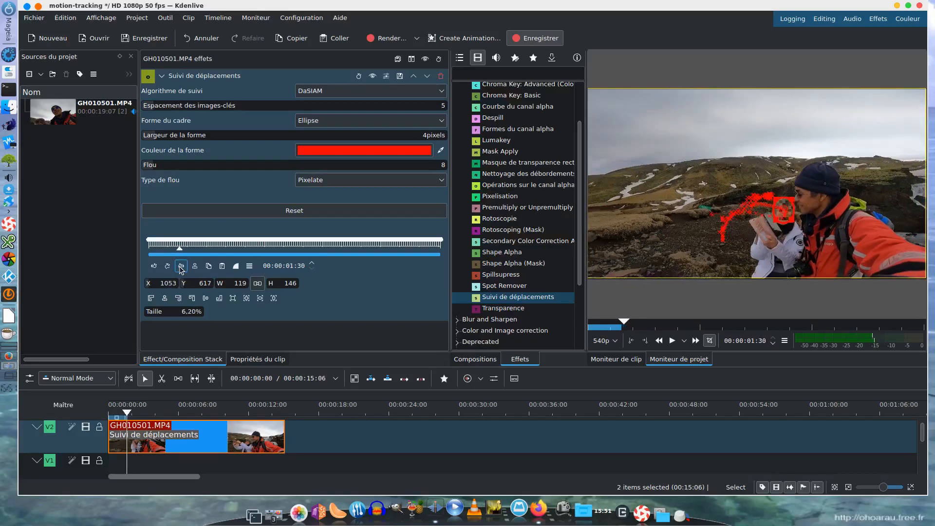
click(182, 266)
click(181, 267)
click(181, 266)
click(181, 267)
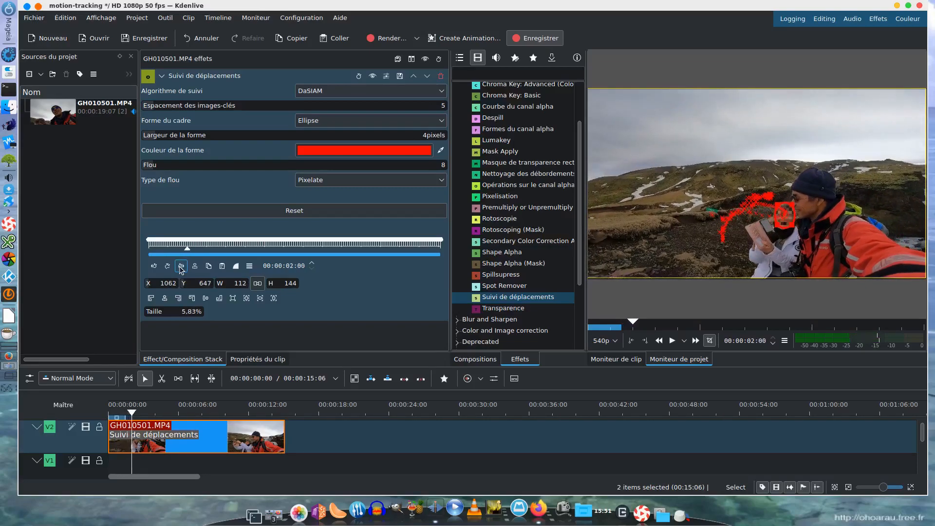
click(181, 267)
click(181, 267)
click(181, 266)
click(181, 267)
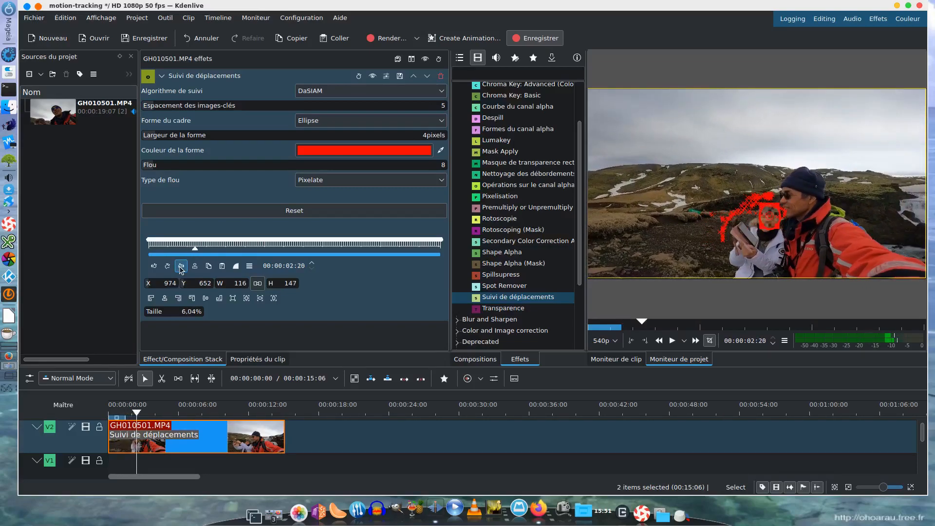
click(181, 266)
click(181, 267)
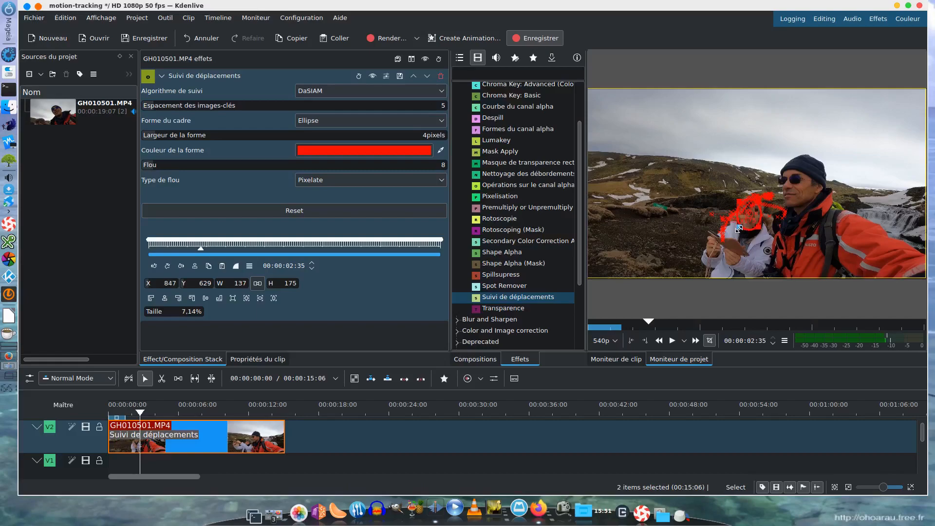
Step: Advance to the tracking keyframe at 00:00:02:45 and enlarge its ellipse to about 148 by 188 to cover the face
click(184, 270)
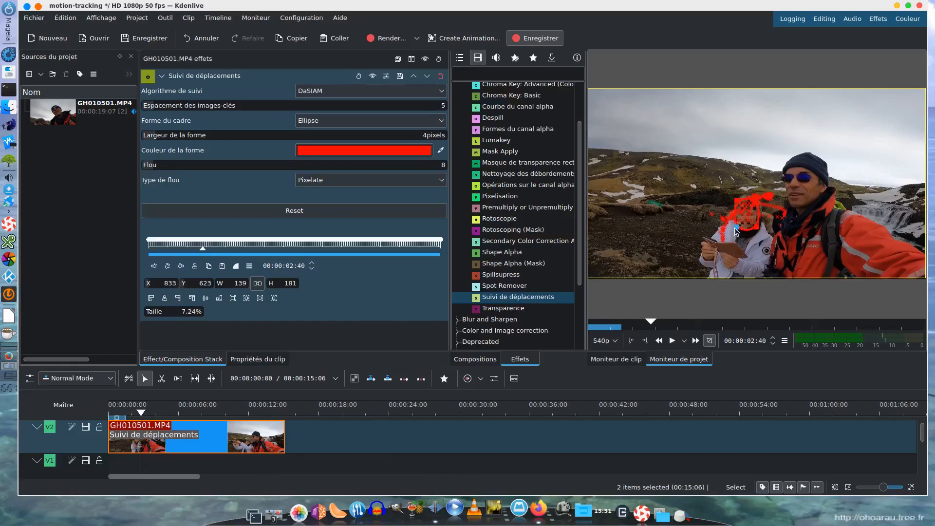
click(180, 267)
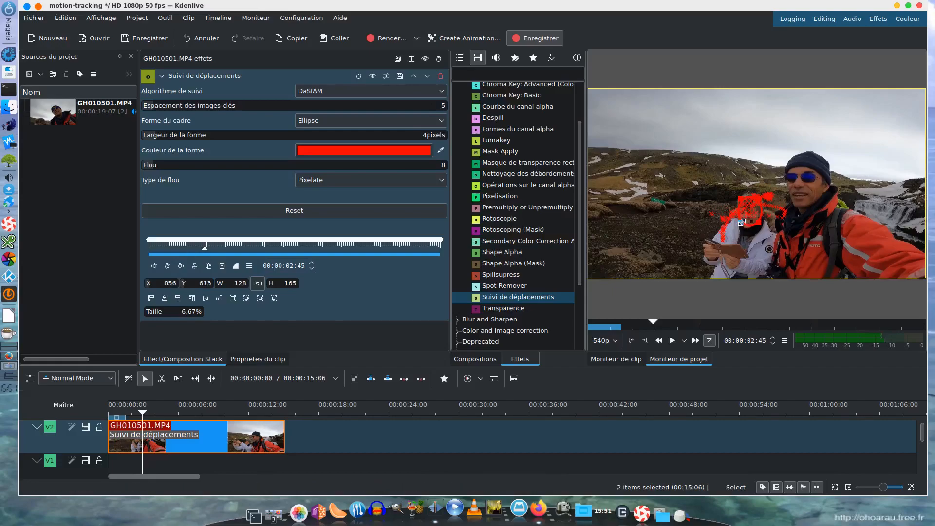
drag(741, 223, 738, 226)
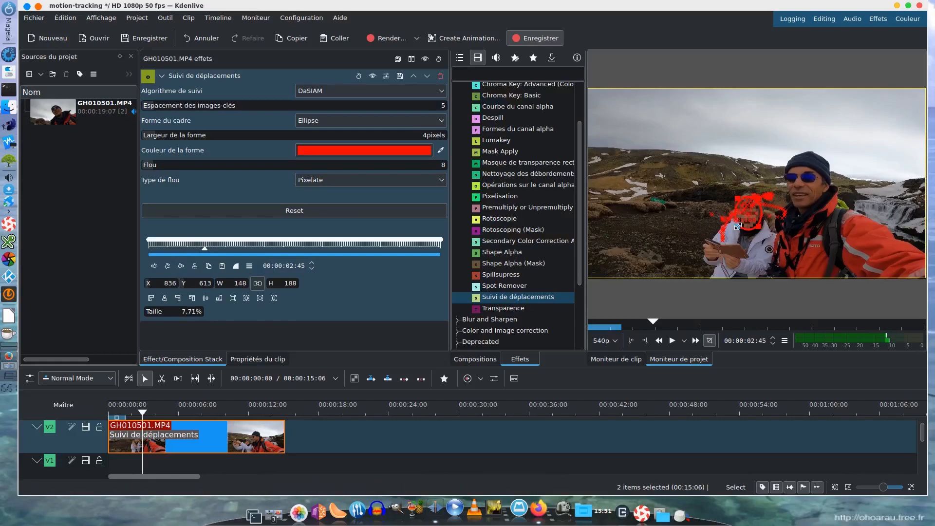
Step: Go through the tracking keyframes from 00:00:03:00 to 00:00:07:00, adjusting the ellipse's position and size to cover the face
click(182, 266)
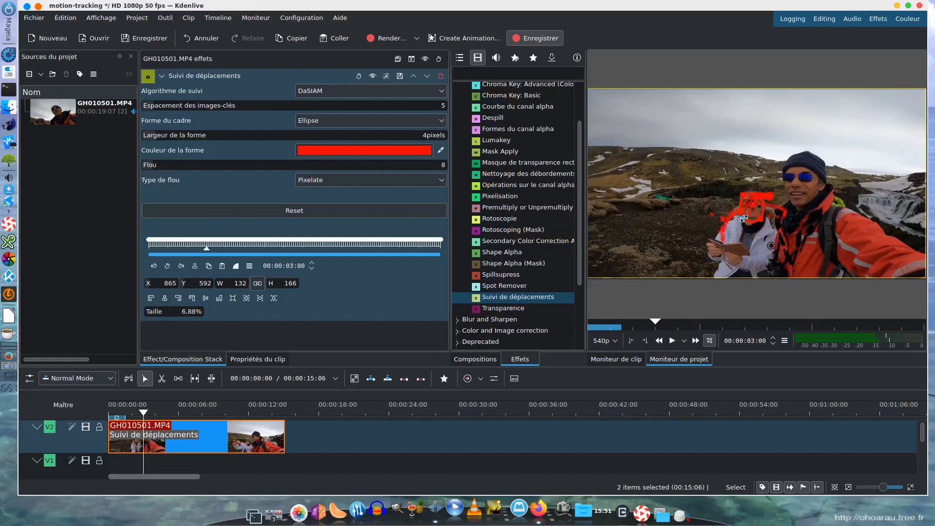
scroll(741, 229, down, 15)
scroll(728, 217, down, 20)
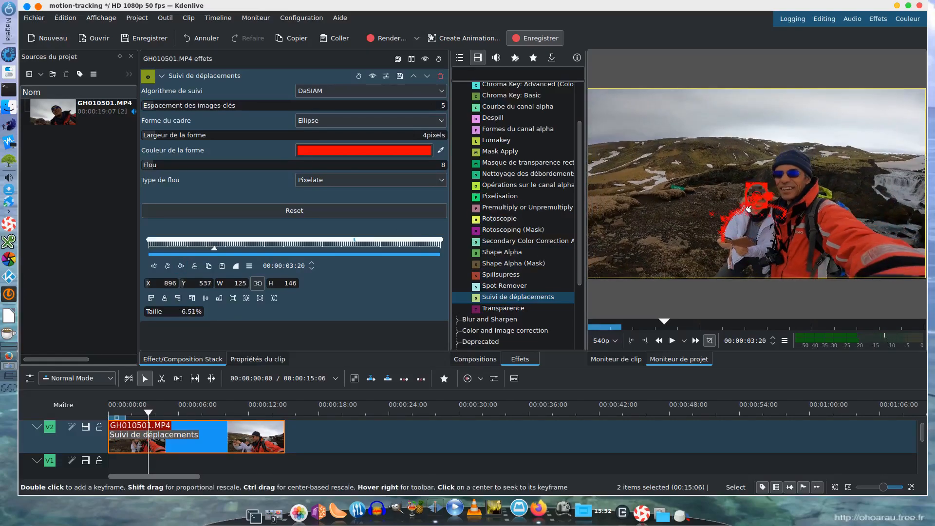
scroll(728, 217, down, 20)
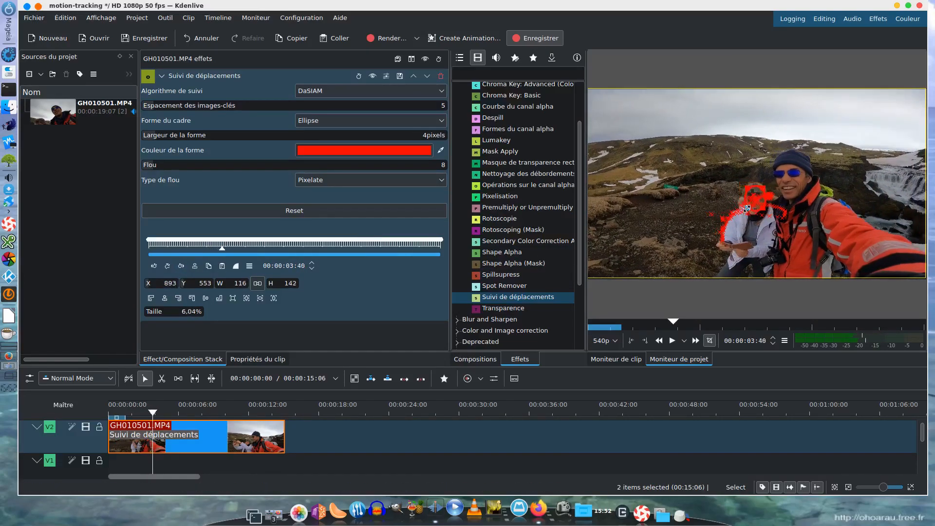
scroll(742, 217, down, 20)
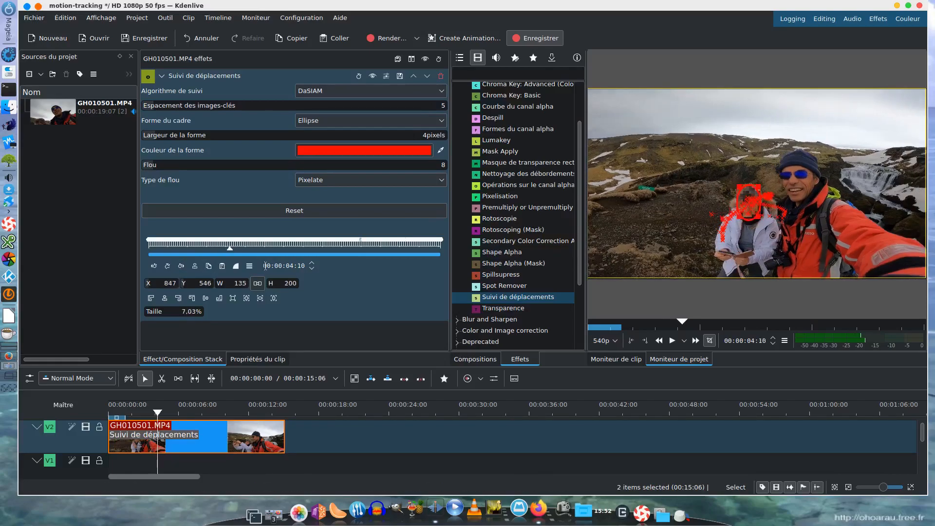
scroll(764, 205, down, 15)
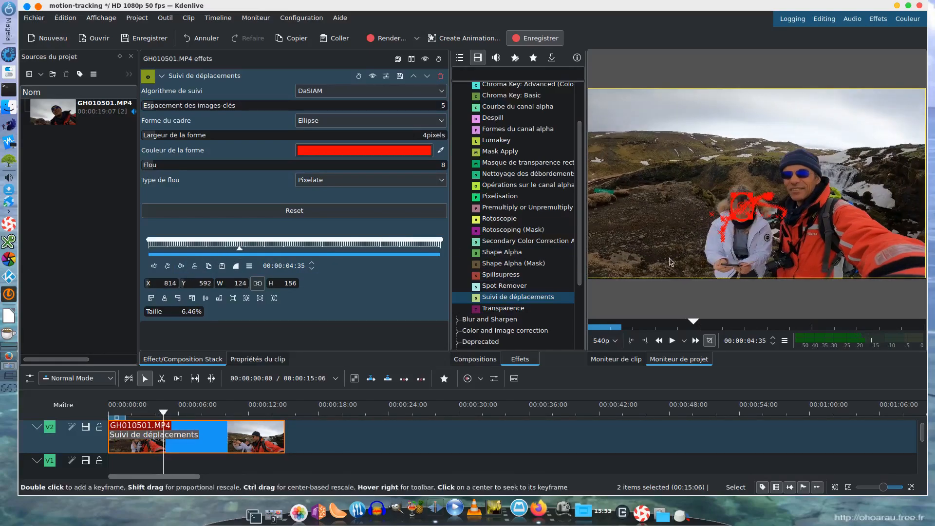
scroll(181, 266, down, 20)
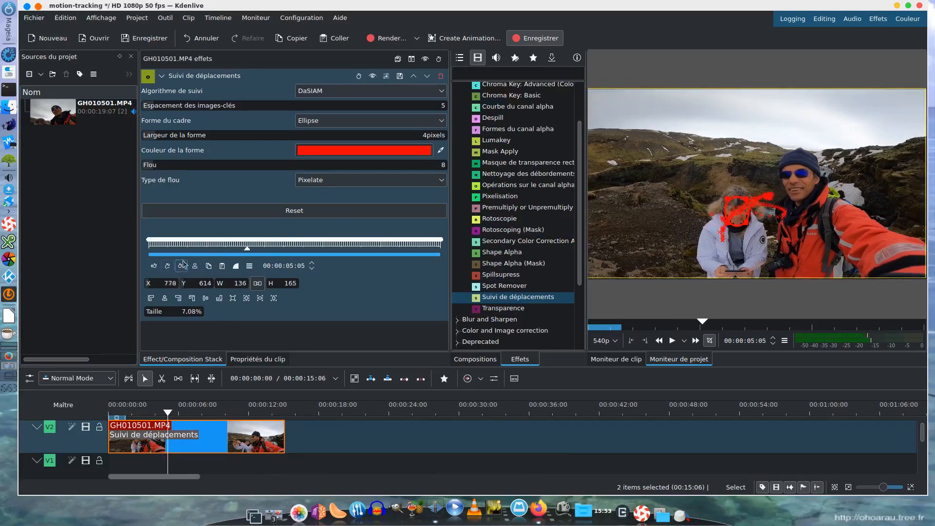
scroll(181, 266, down, 20)
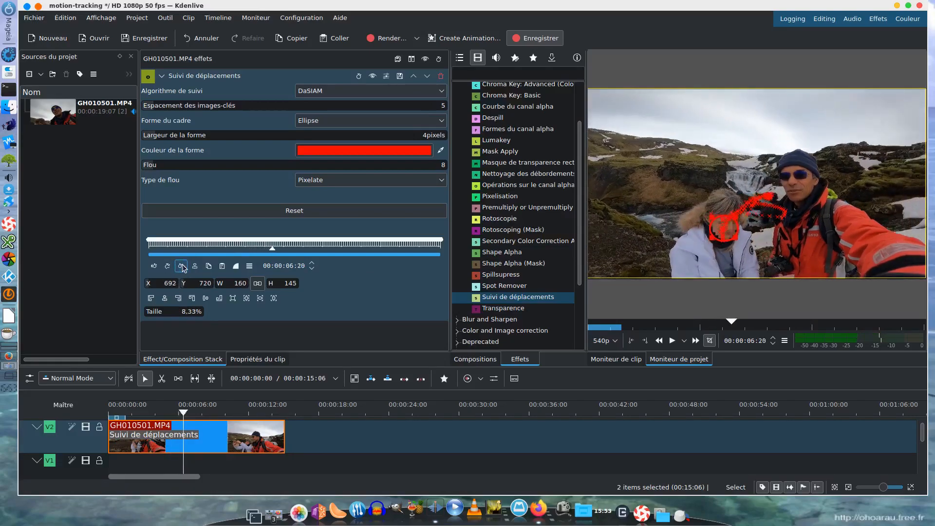
scroll(736, 246, down, 5)
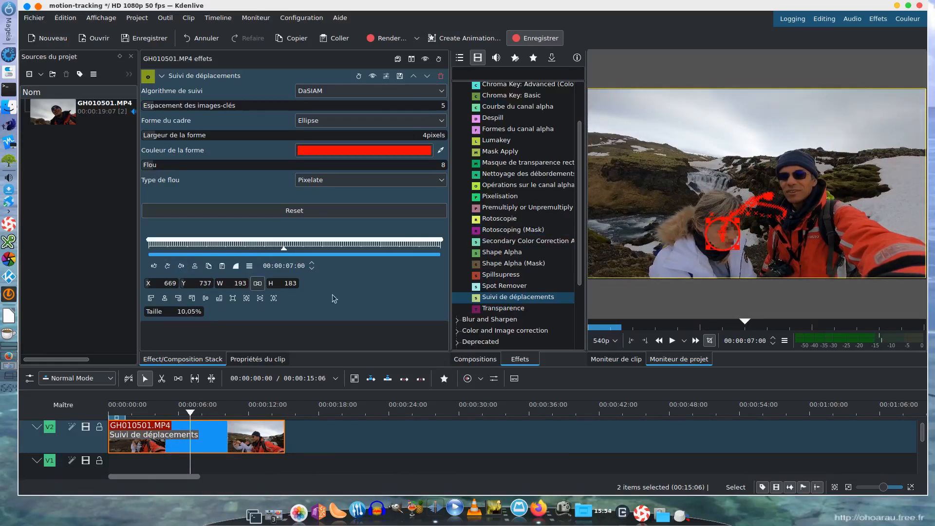
Step: Advance through the tracking keyframes from 00:00:07:00 past 00:00:08:05, fitting the ellipse to the enlarged face
click(181, 267)
click(181, 267)
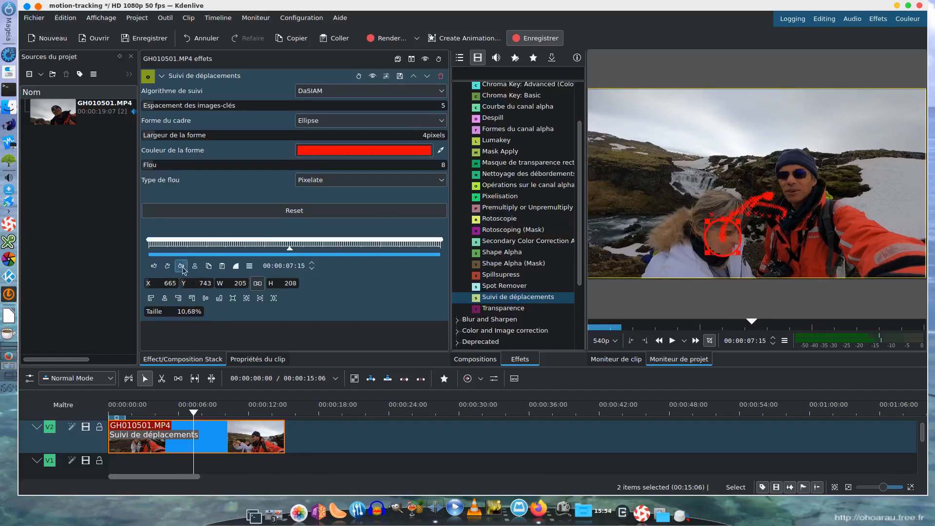
click(181, 267)
click(181, 267)
click(181, 267)
click(181, 266)
click(181, 267)
click(181, 267)
click(181, 267)
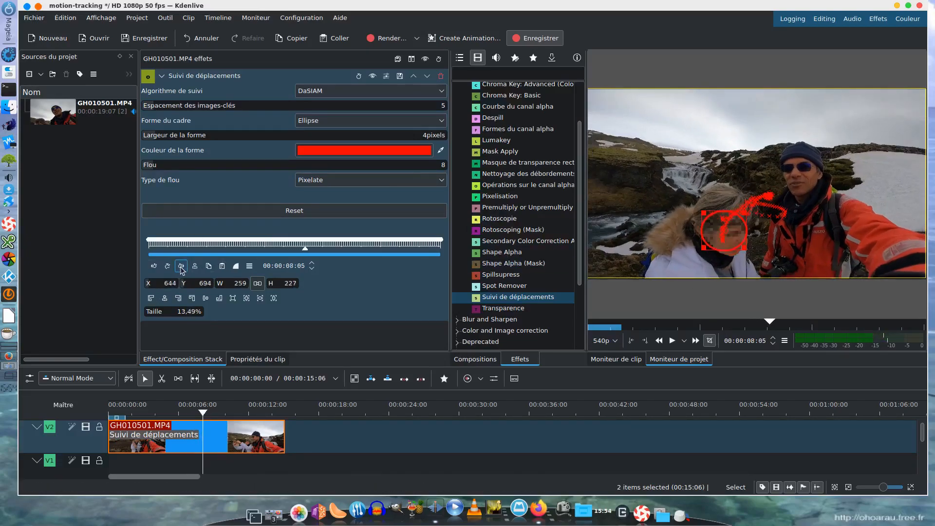
click(181, 267)
click(181, 267)
Step: Go through the tracking keyframes from 00:00:08:05 to 00:00:11:20, moving and resizing the ellipse to fit the face as it shrinks
scroll(730, 228, down, 20)
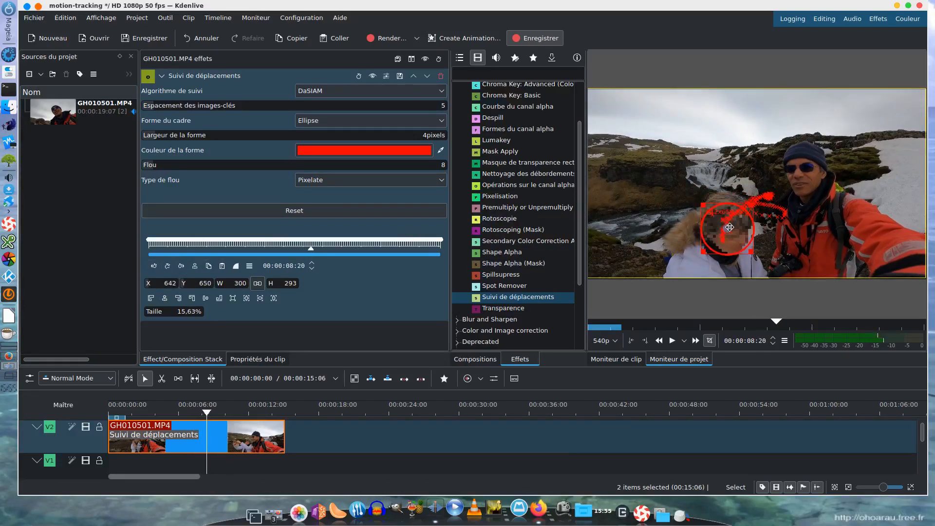
scroll(732, 221, down, 20)
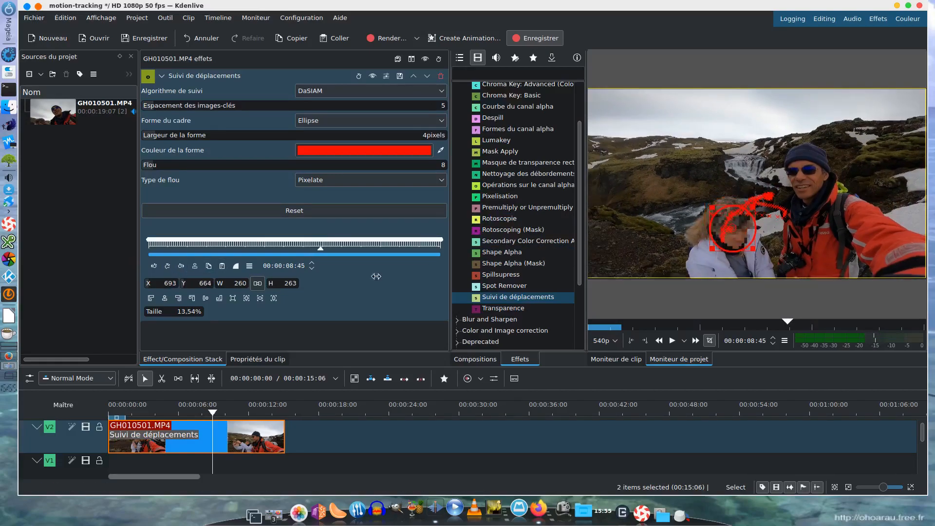
scroll(723, 213, down, 20)
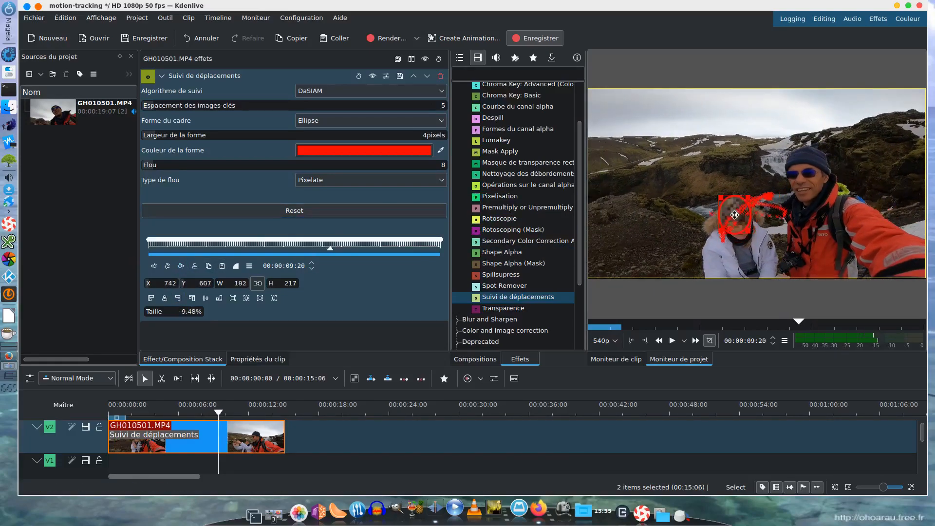
scroll(745, 213, down, 20)
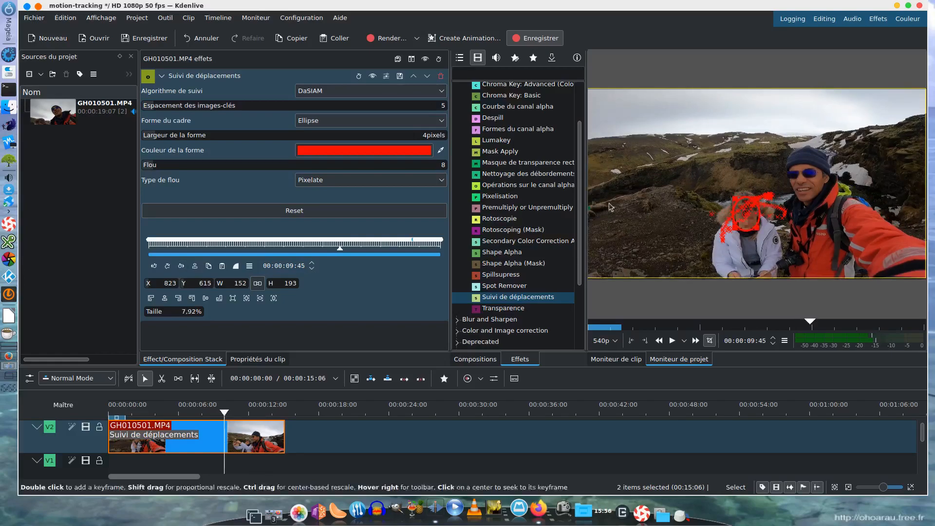
scroll(758, 196, down, 20)
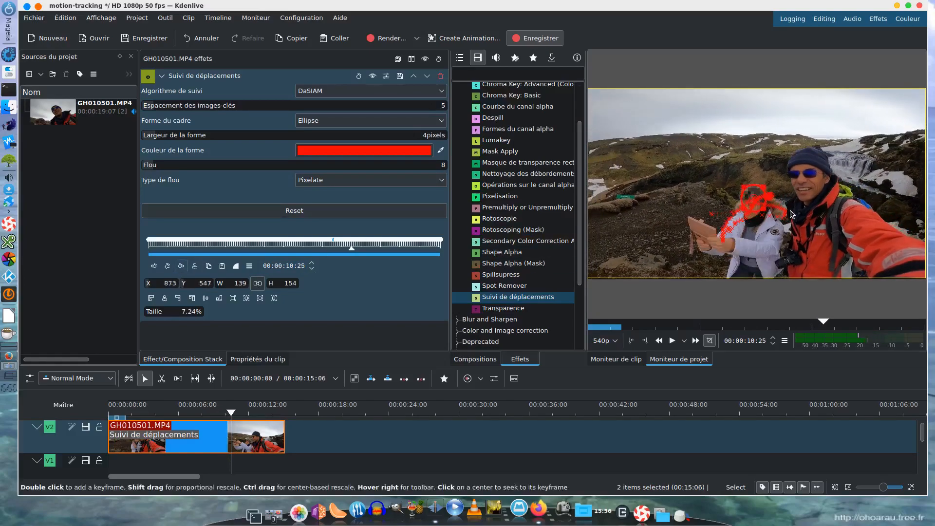
scroll(758, 197, down, 20)
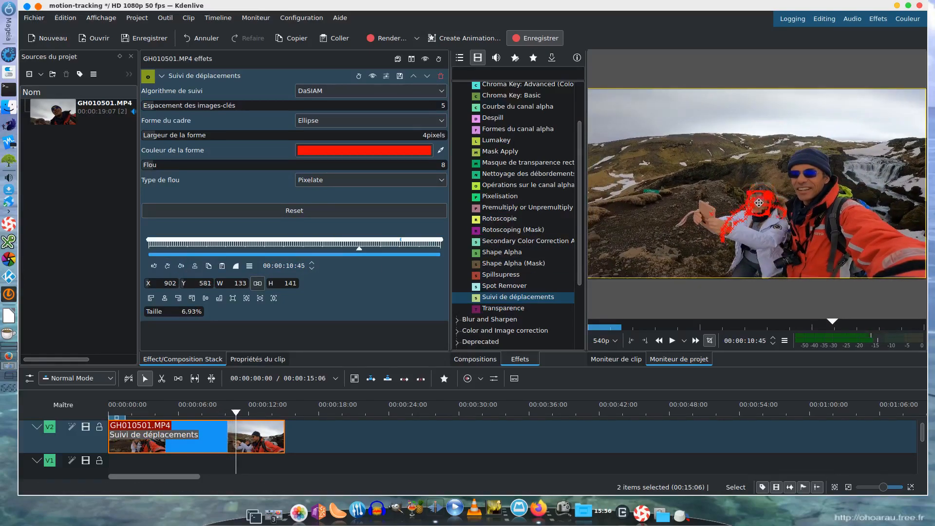
scroll(777, 199, down, 20)
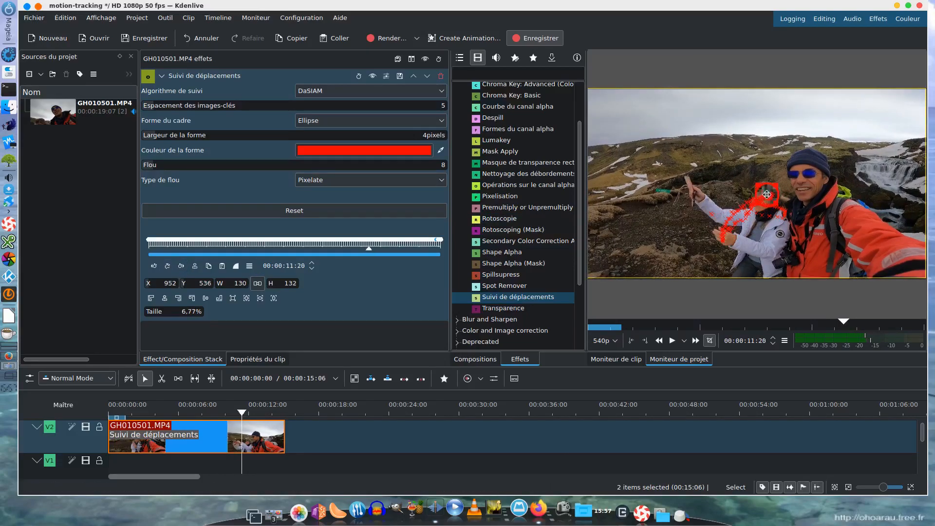
Step: Correct the ellipse's position and size over the face at the tracking keyframes from 00:00:11:20 to 00:00:14:45
scroll(782, 191, down, 20)
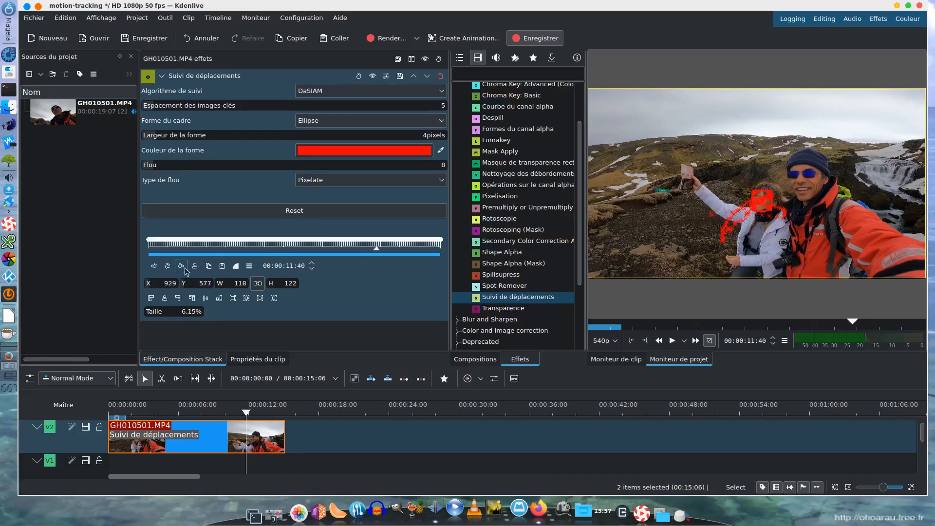
scroll(785, 188, down, 20)
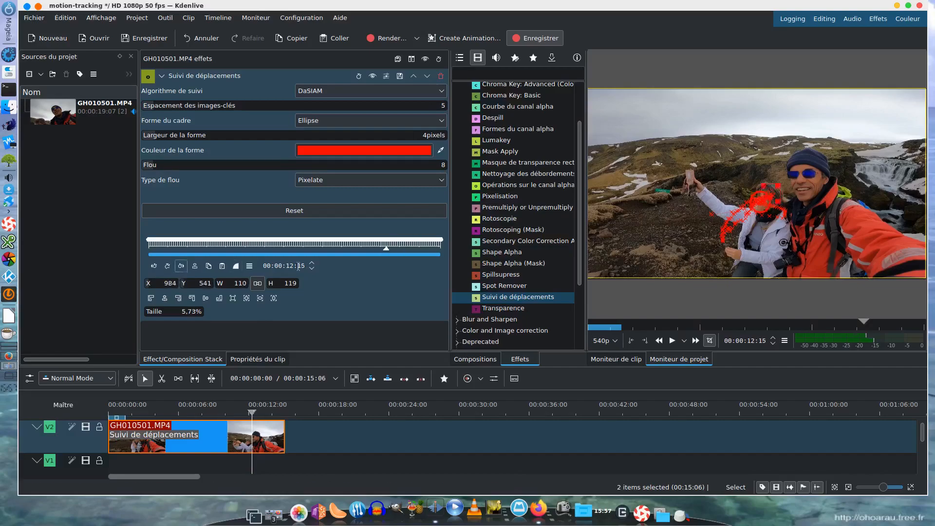
scroll(743, 215, down, 20)
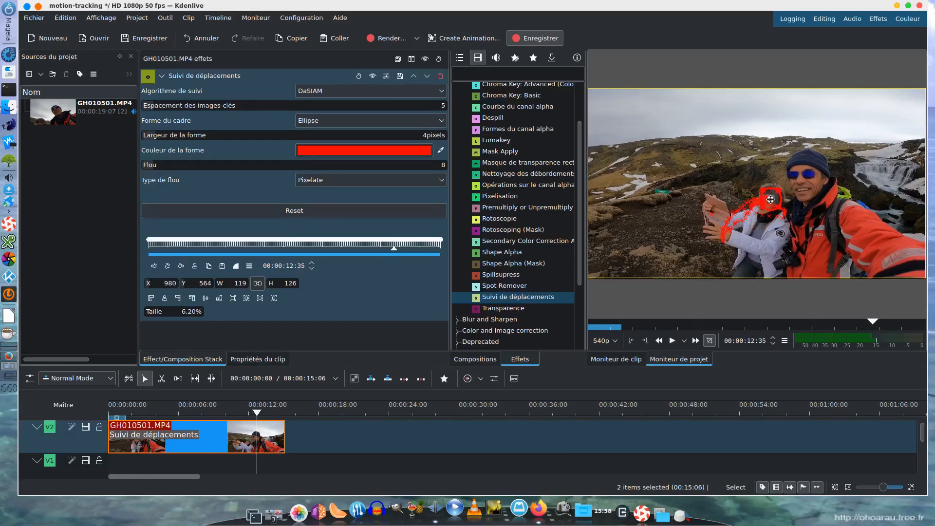
scroll(312, 239, down, 20)
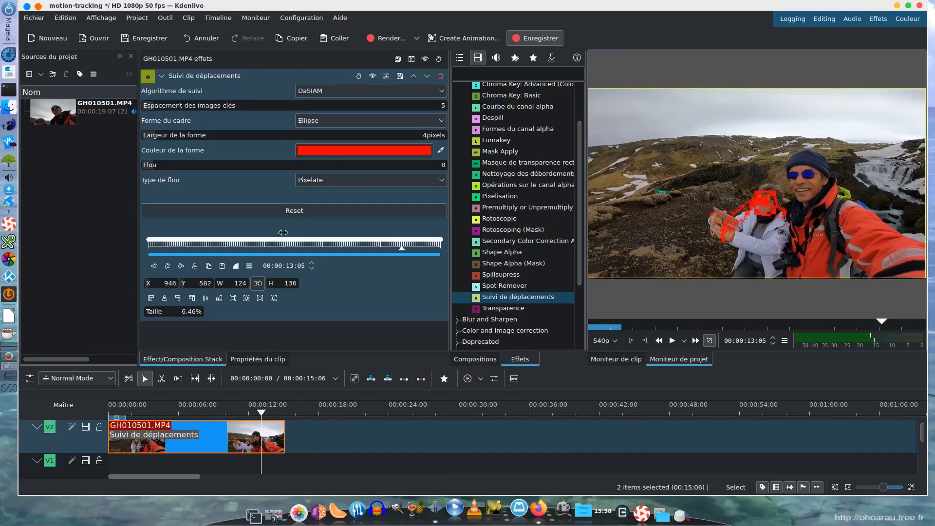
scroll(771, 193, down, 20)
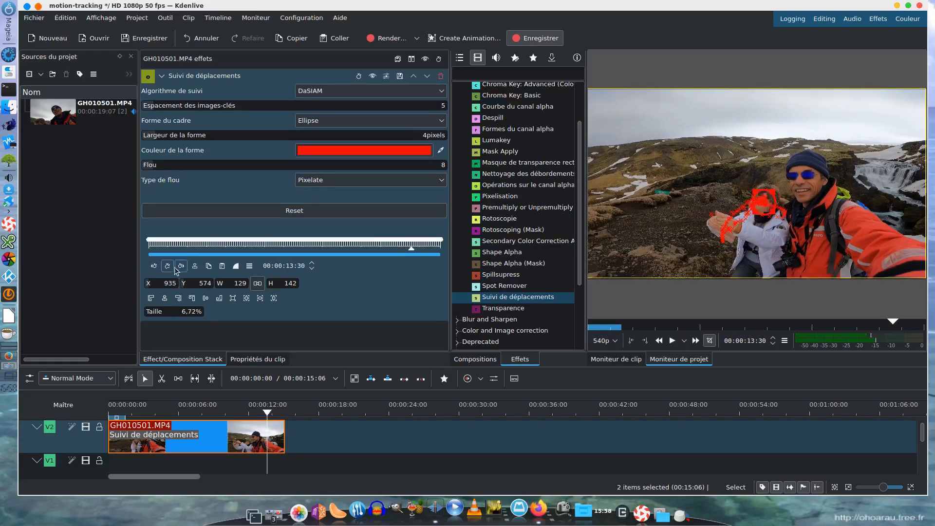
scroll(772, 194, down, 20)
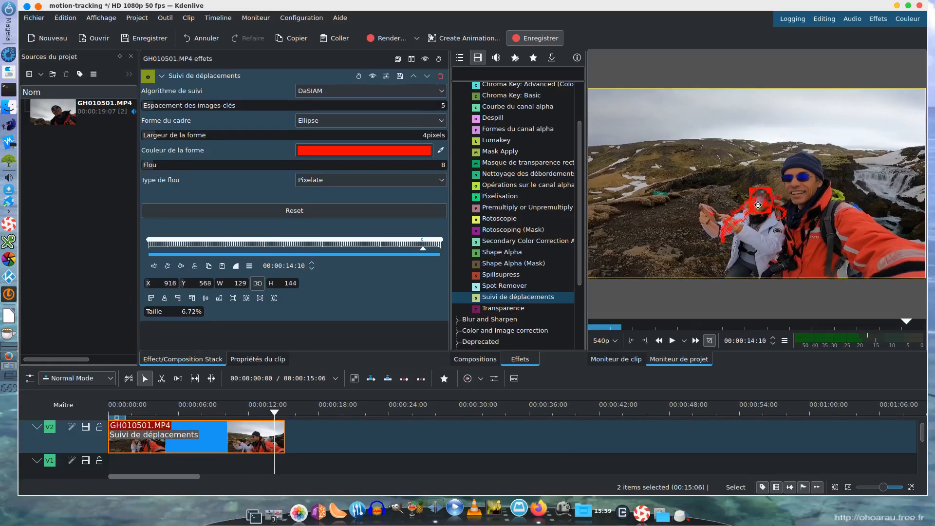
scroll(753, 203, down, 15)
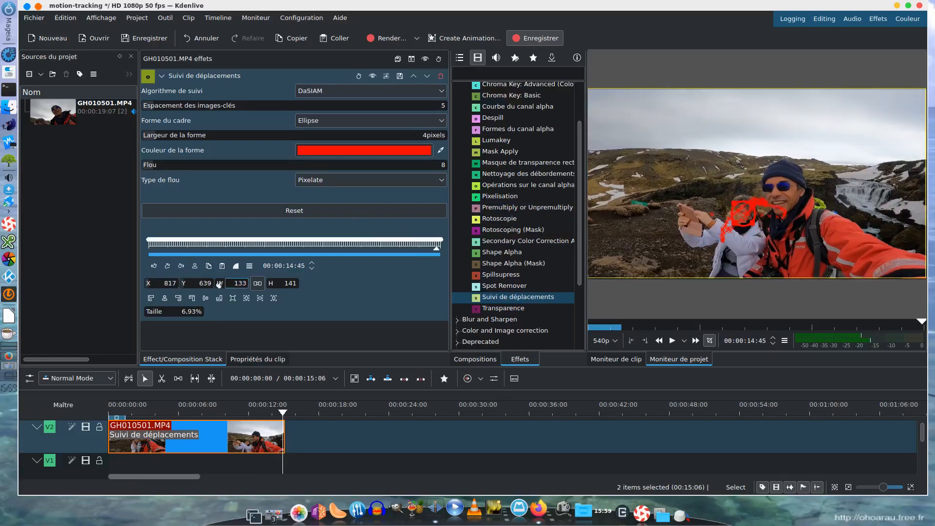
Step: Reposition the ellipse over the face at keyframes 00:00:15:00 and 00:00:15:05, placing the last one at about X 617, Y 675
click(184, 269)
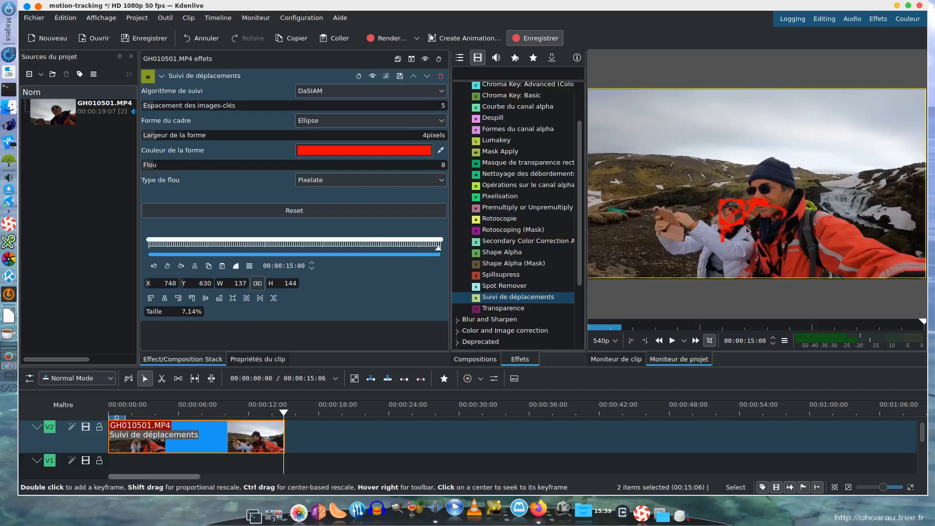
drag(733, 213, 730, 214)
click(181, 267)
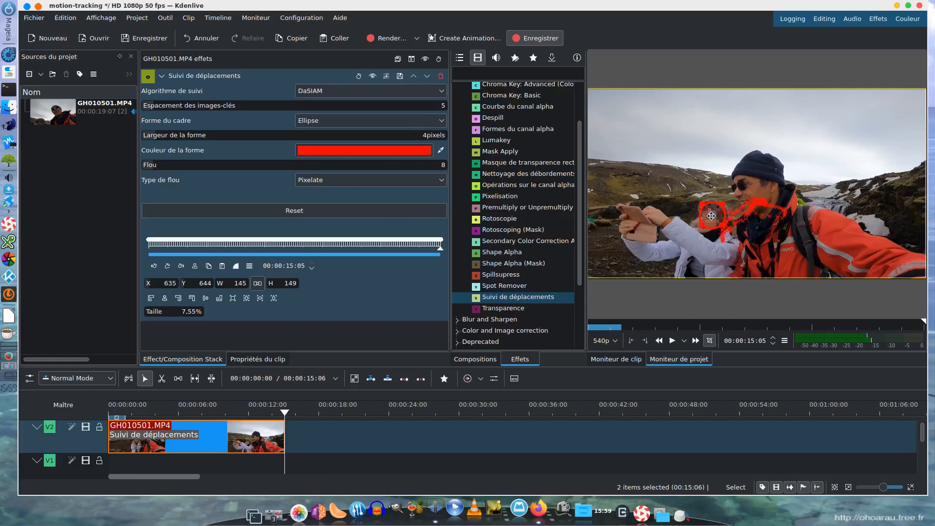
drag(712, 216, 707, 222)
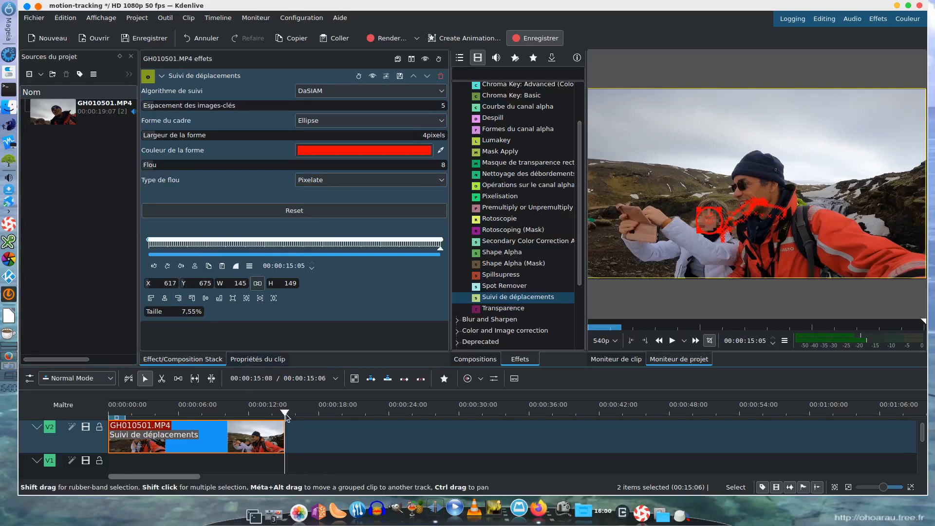
Step: Play the clip from the start to check the tracking, and replay it with the clip deselected to hide the tracking path
key(Home)
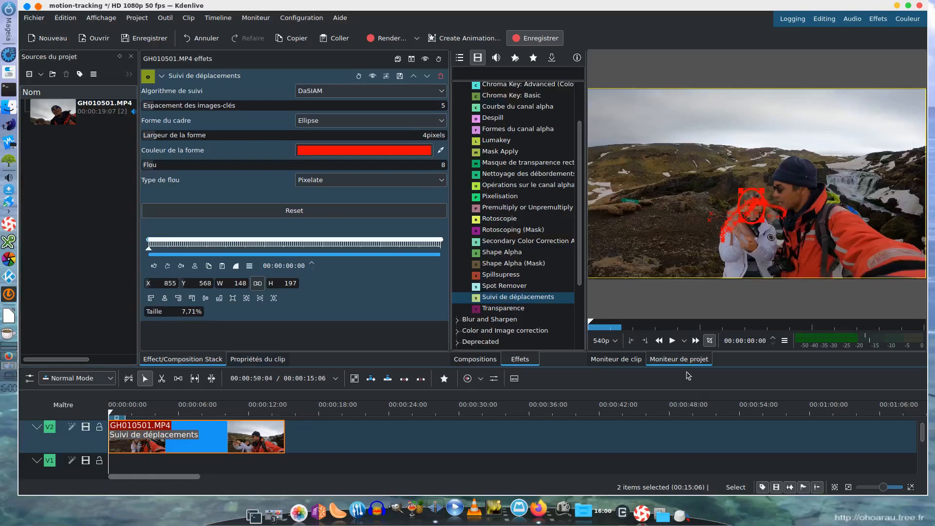
click(672, 341)
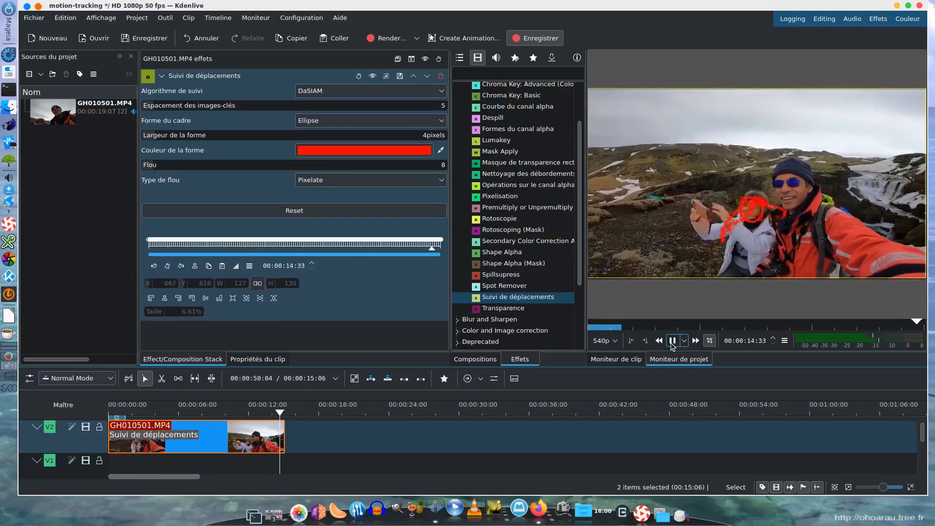
click(309, 431)
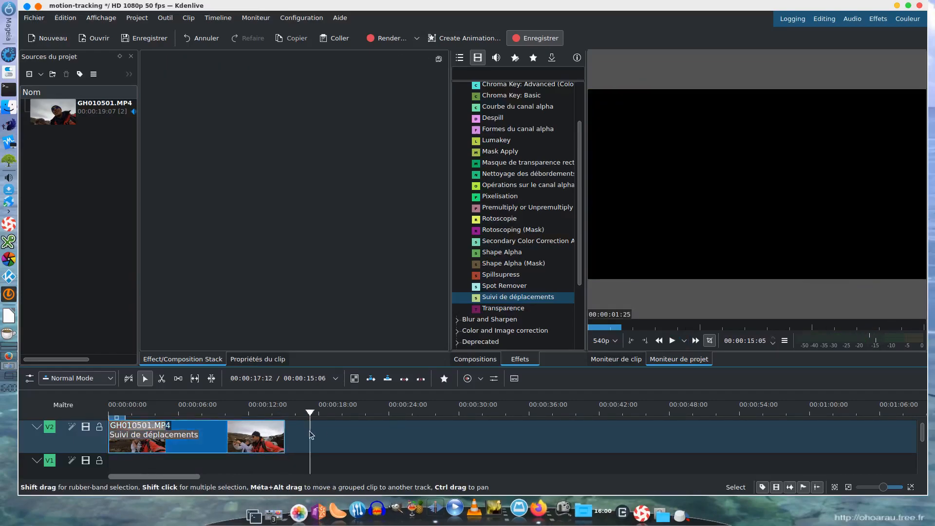
key(Home)
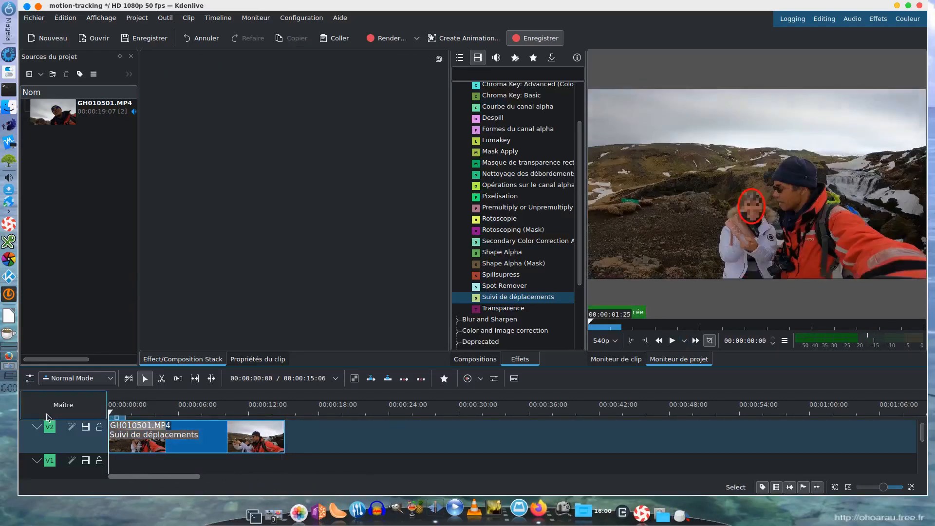
click(671, 340)
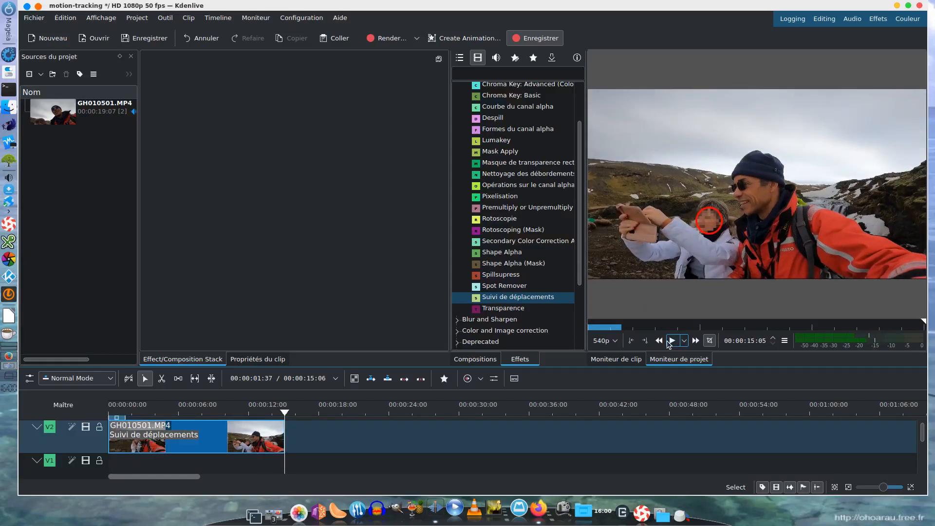
Step: Select the GH010501.MP4 clip and set the motion tracker's shape width to 0 pixels
click(195, 445)
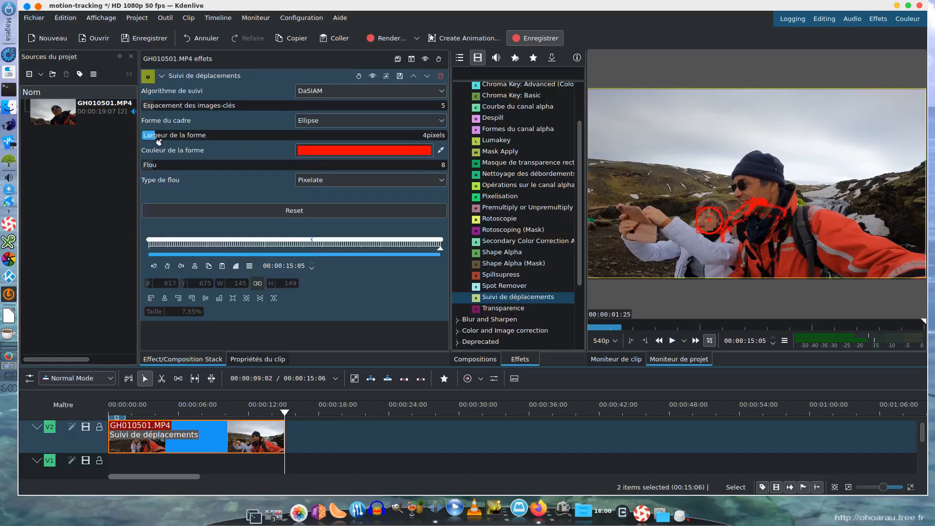
drag(151, 138, 133, 133)
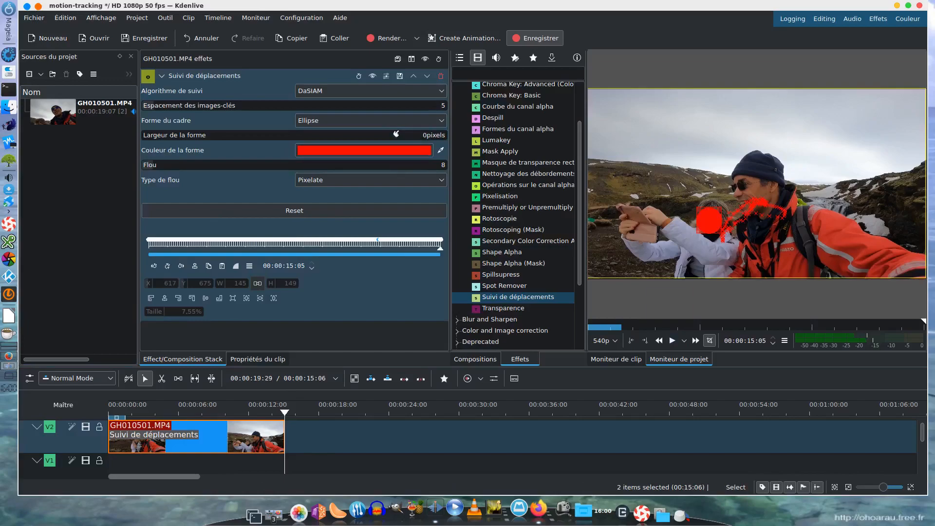
Step: Deselect the clip and play the timeline from the start to check the pixelated face without the red outline
click(332, 450)
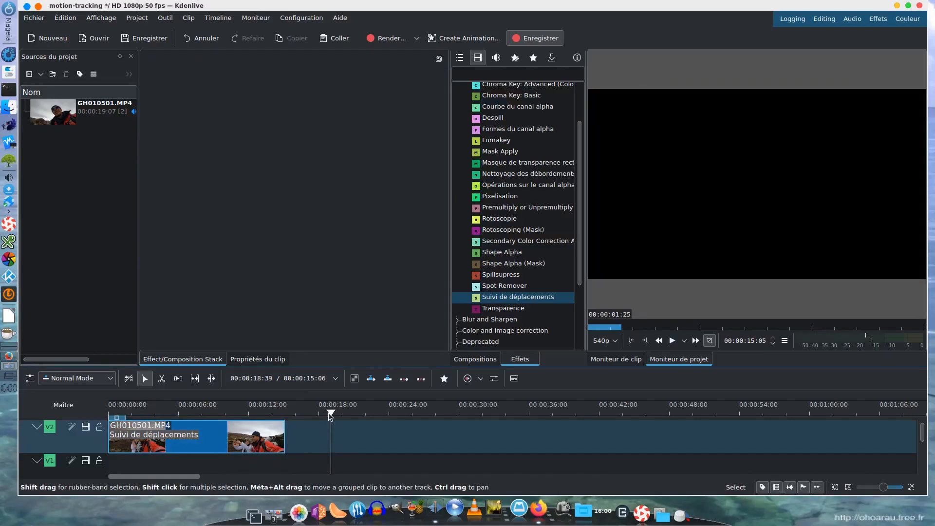
key(Home)
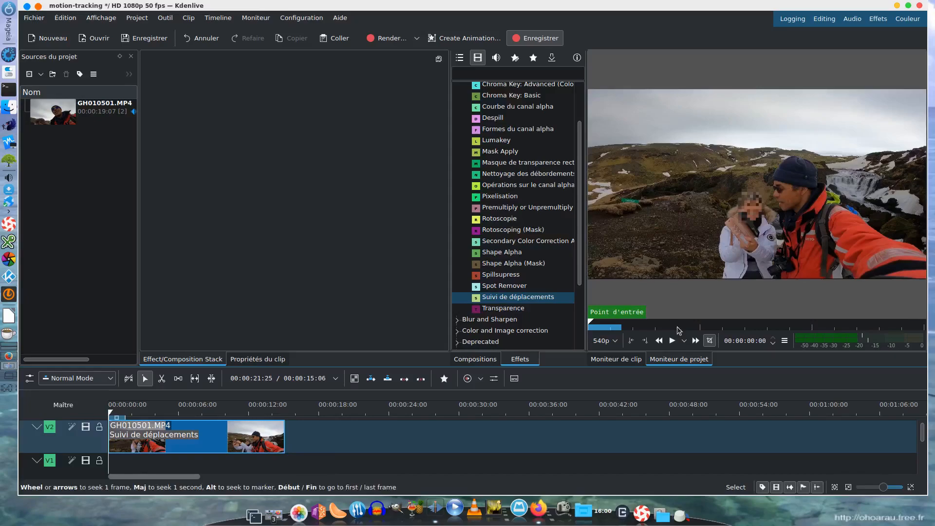
click(673, 341)
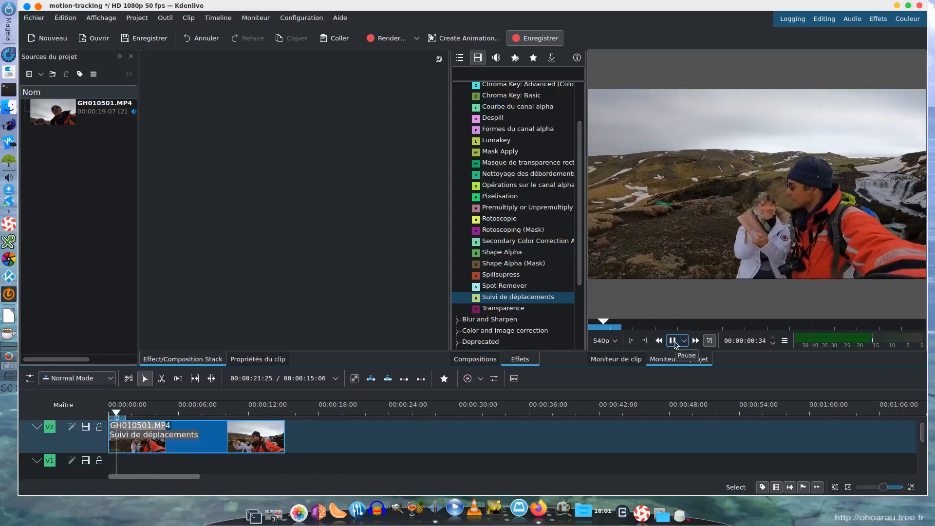